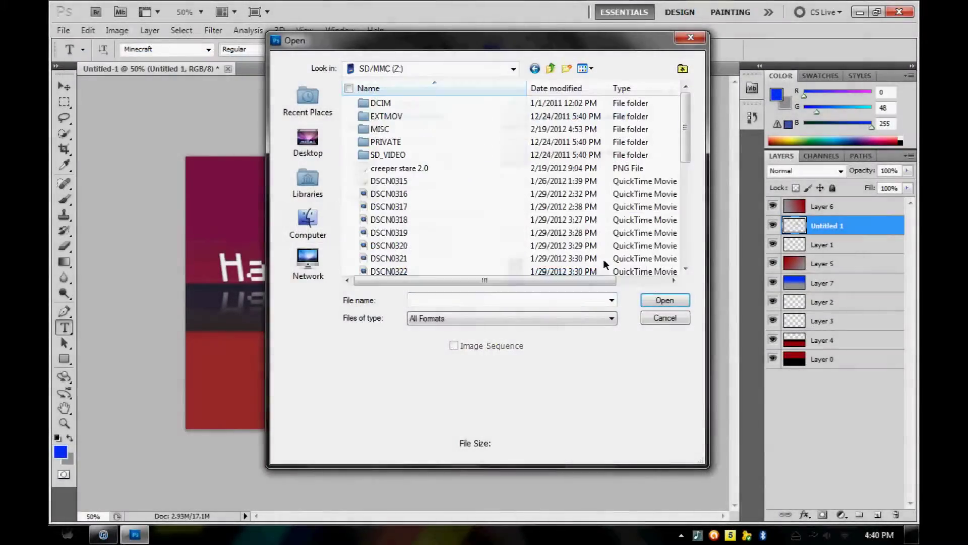
Open IMG_9897 and IMG_9899 from 101GOPRO and drag the empty-court photo into IMG_9897 as a layer.
{"action": "double_click", "coordinate": [389, 104]}
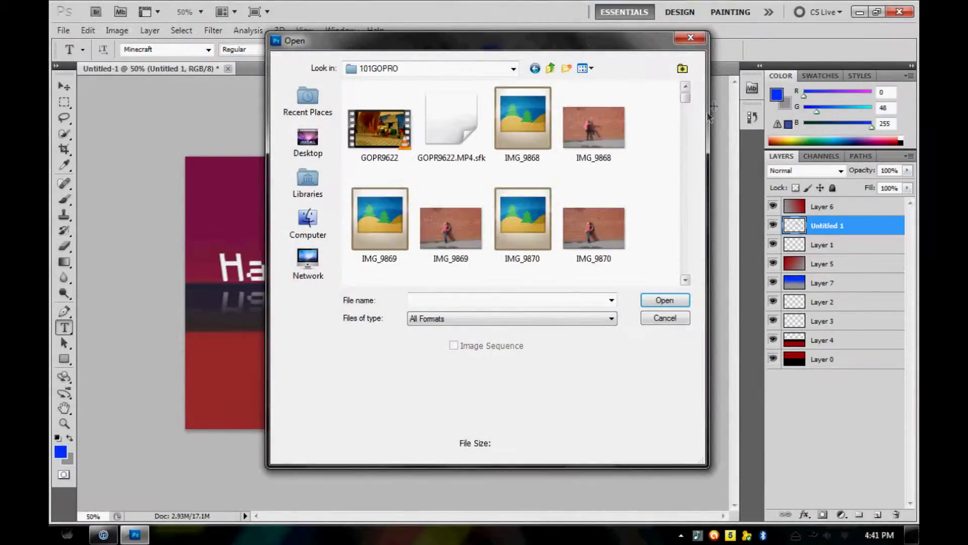
{"action": "left_click_drag", "start_coordinate": [686, 89], "coordinate": [686, 246]}
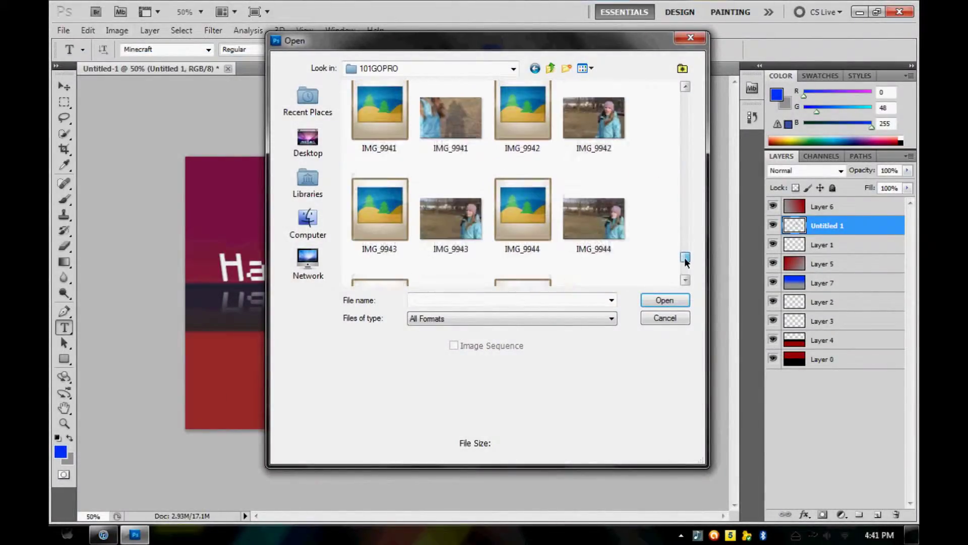
{"action": "left_click_drag", "start_coordinate": [686, 251], "coordinate": [680, 163]}
{"action": "left_click", "coordinate": [451, 124]}
{"action": "left_click", "coordinate": [469, 229], "text": "ctrl"}
{"action": "key", "text": "Return"}
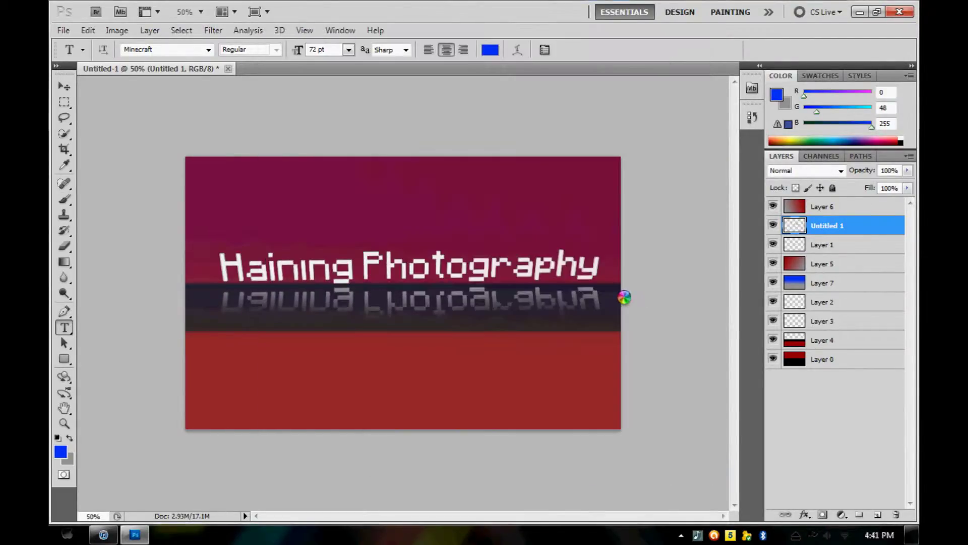
{"action": "left_click_drag", "start_coordinate": [627, 301], "coordinate": [262, 151]}
Align the empty-court layer at 31% opacity, then return it to 100%.
{"action": "left_click_drag", "start_coordinate": [907, 170], "coordinate": [862, 186]}
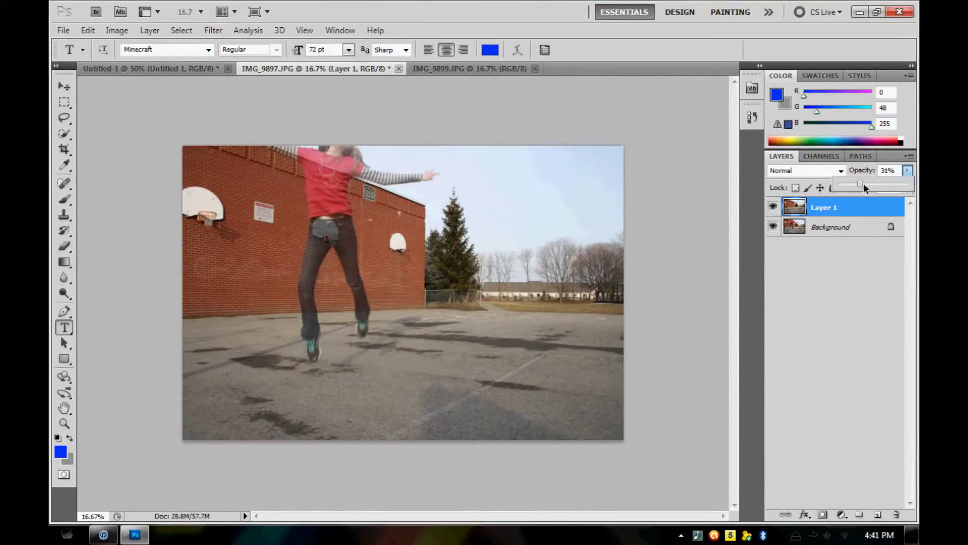
{"action": "left_click", "coordinate": [64, 246]}
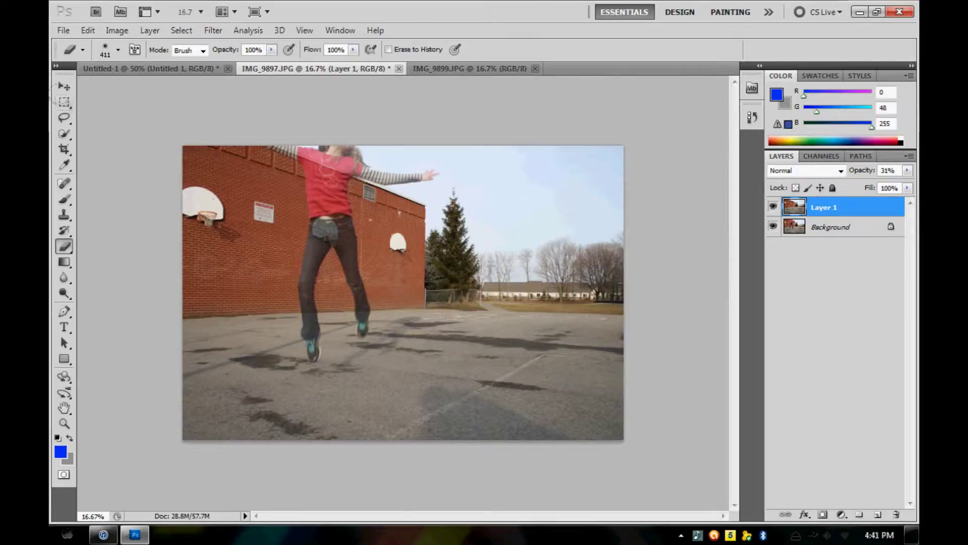
{"action": "left_click_drag", "start_coordinate": [908, 171], "coordinate": [908, 184]}
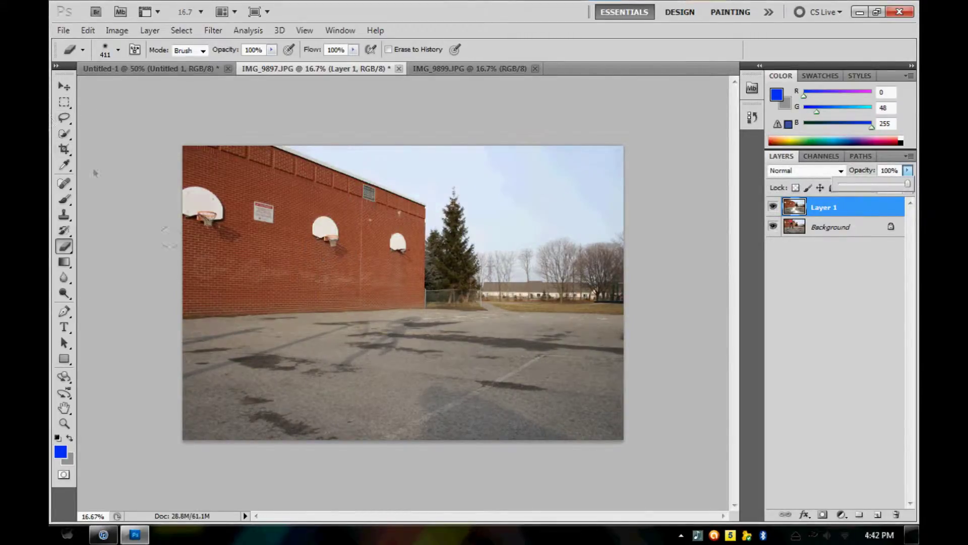
Copy the Background's shadow pavement area to a new layer and raise its contrast to 100.
{"action": "key", "text": "m"}
{"action": "left_click", "coordinate": [833, 227]}
{"action": "left_click_drag", "start_coordinate": [302, 389], "coordinate": [461, 309]}
{"action": "key", "text": "ctrl+j"}
{"action": "left_click", "coordinate": [212, 31]}
{"action": "left_click", "coordinate": [232, 55]}
{"action": "left_click_drag", "start_coordinate": [452, 208], "coordinate": [513, 202]}
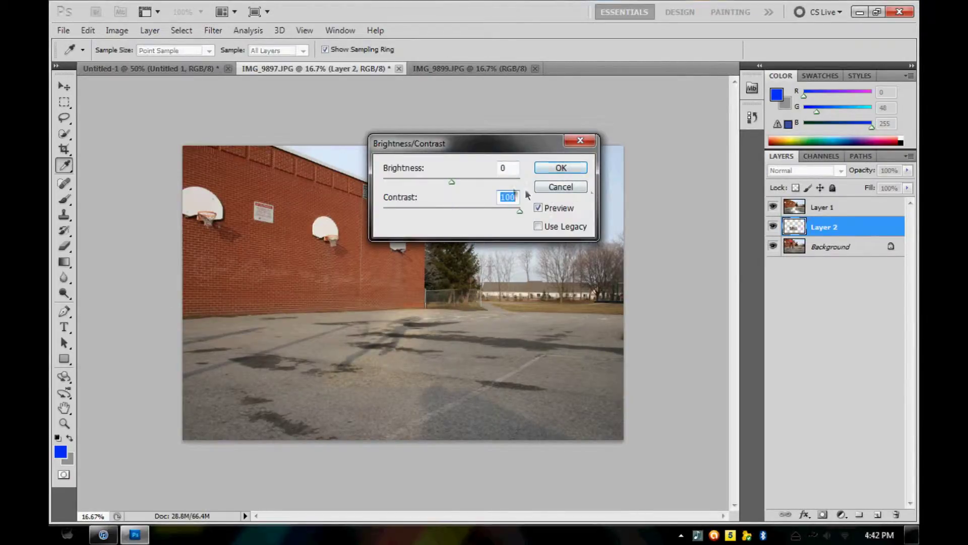
{"action": "left_click", "coordinate": [561, 167]}
At 100% zoom, erase the chalk lines and dark patch from Layer 2 with a size-47 eraser.
{"action": "key", "text": "e"}
{"action": "left_click", "coordinate": [201, 12]}
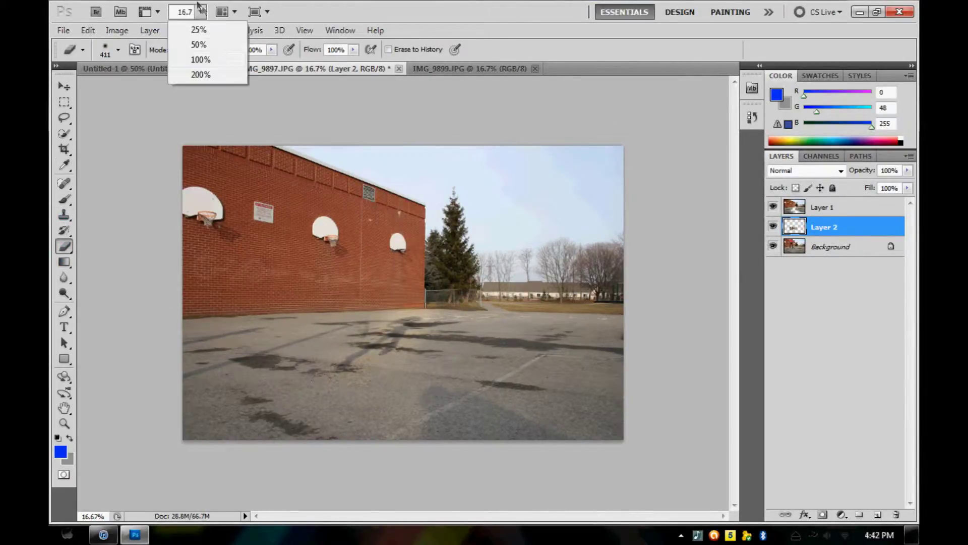
{"action": "left_click", "coordinate": [200, 59]}
{"action": "left_click", "coordinate": [118, 50]}
{"action": "double_click", "coordinate": [141, 164]}
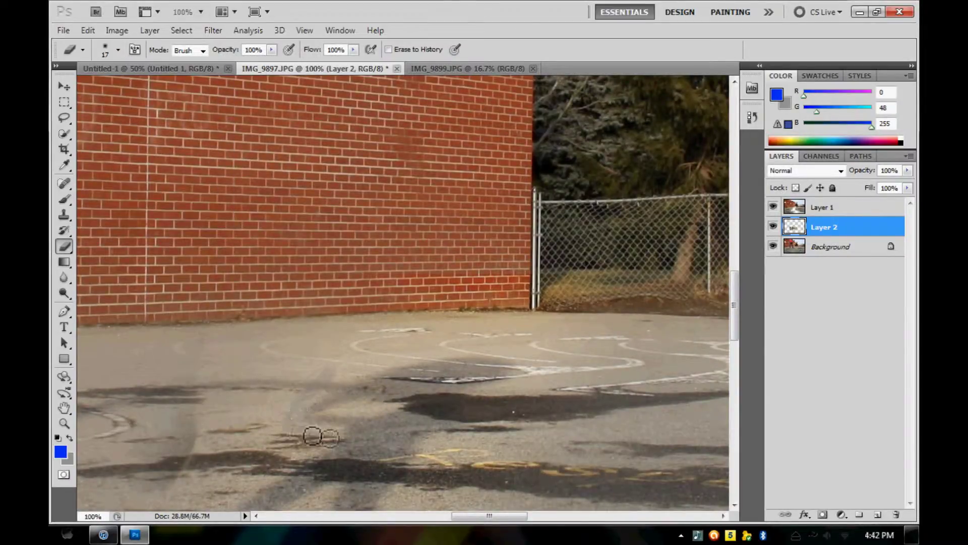
{"action": "left_click", "coordinate": [117, 50]}
{"action": "type", "text": "47"}
{"action": "key", "text": "Return"}
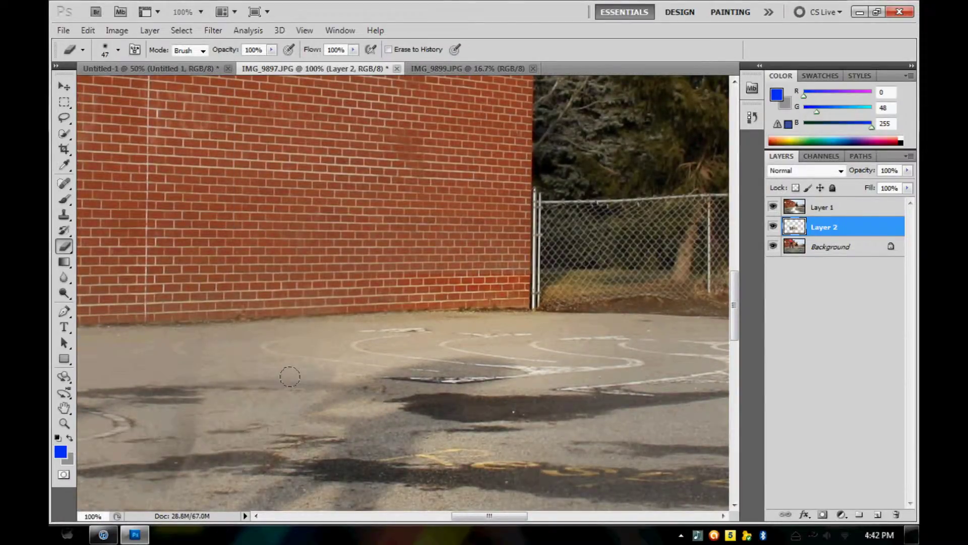
{"action": "mouse_move", "coordinate": [386, 354]}
{"action": "left_mouse_down"}
{"action": "mouse_move", "coordinate": [535, 353]}
{"action": "mouse_move", "coordinate": [256, 339]}
{"action": "left_mouse_up"}
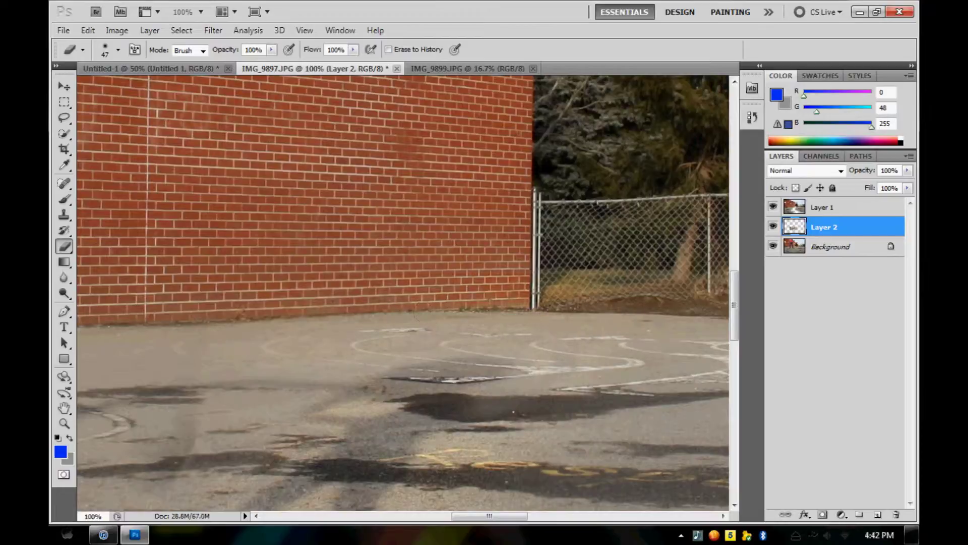
Keep erasing around the shadow with a size-22 eraser, then zoom out to 25%.
{"action": "scroll", "coordinate": [624, 362], "scroll_direction": "down", "scroll_amount": 2}
{"action": "scroll", "coordinate": [504, 358], "scroll_direction": "down", "scroll_amount": 2}
{"action": "scroll", "coordinate": [429, 353], "scroll_direction": "down", "scroll_amount": 3}
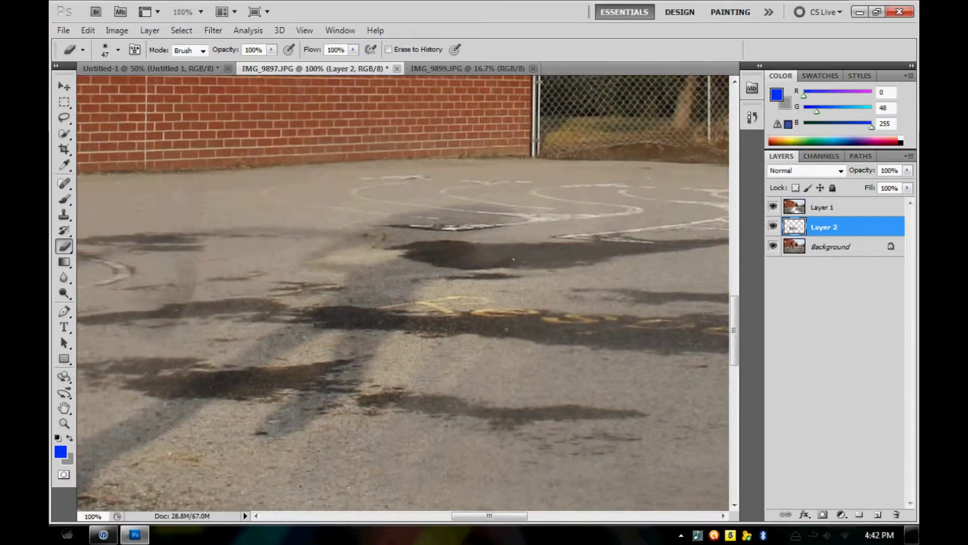
{"action": "scroll", "coordinate": [242, 406], "scroll_direction": "down", "scroll_amount": 2}
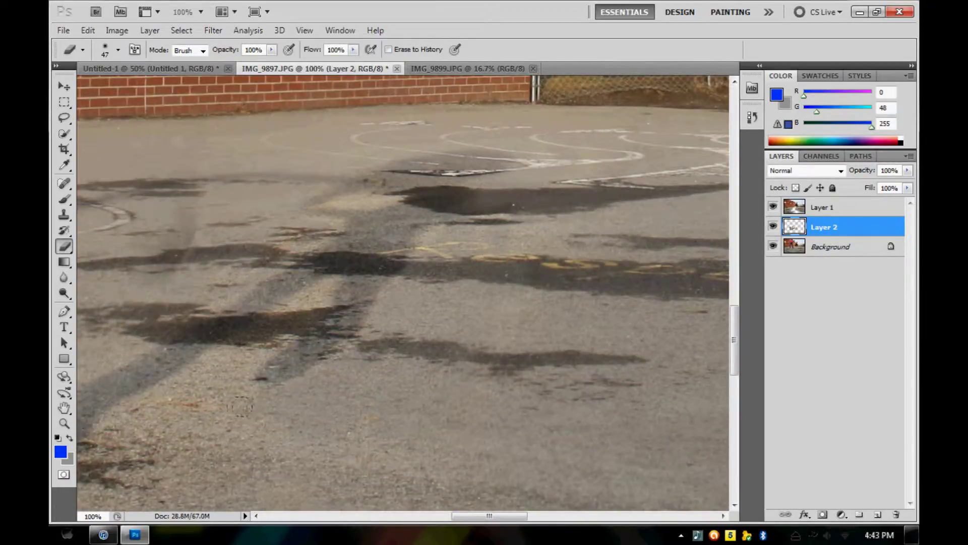
{"action": "scroll", "coordinate": [446, 505], "scroll_direction": "down", "scroll_amount": 3}
{"action": "scroll", "coordinate": [446, 506], "scroll_direction": "left", "scroll_amount": 5}
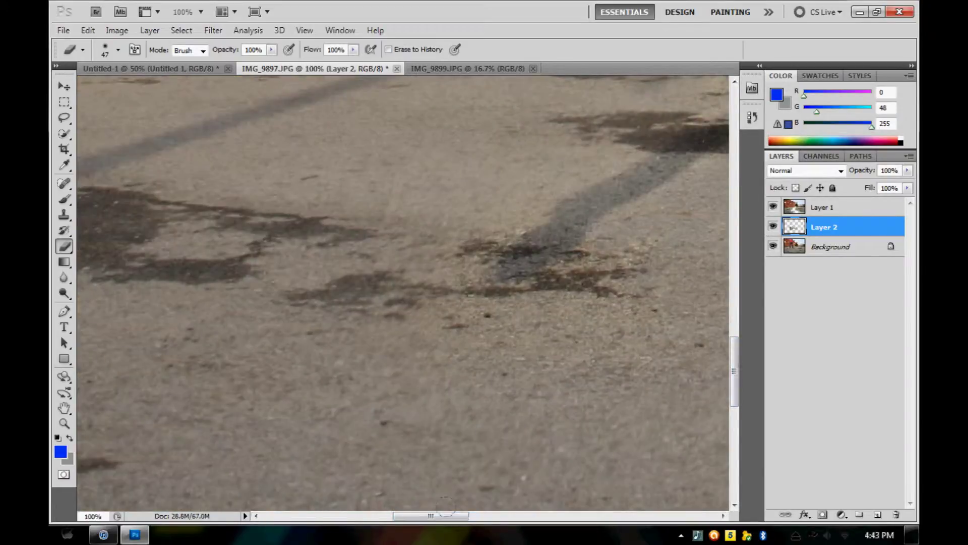
{"action": "scroll", "coordinate": [674, 220], "scroll_direction": "up", "scroll_amount": 2}
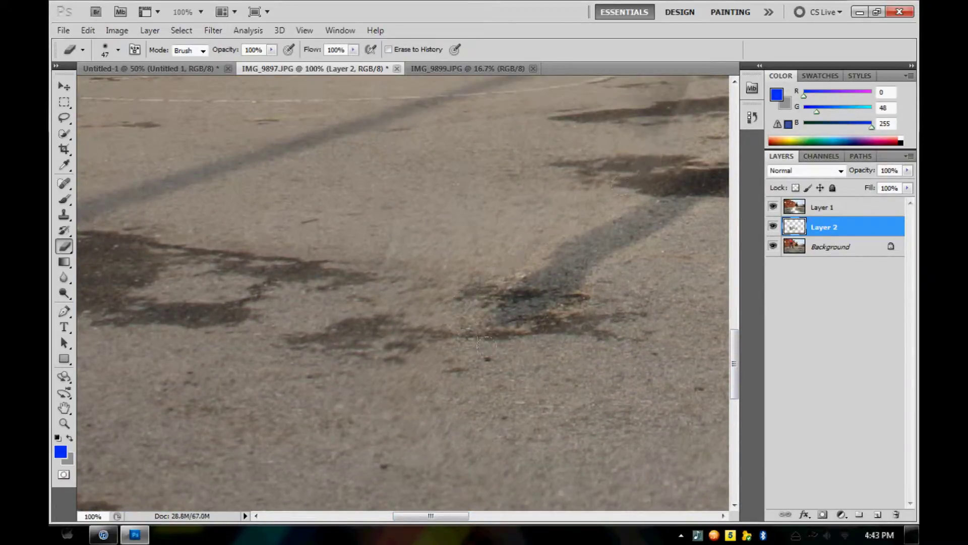
{"action": "scroll", "coordinate": [342, 124], "scroll_direction": "up", "scroll_amount": 2}
{"action": "scroll", "coordinate": [342, 124], "scroll_direction": "right", "scroll_amount": 3}
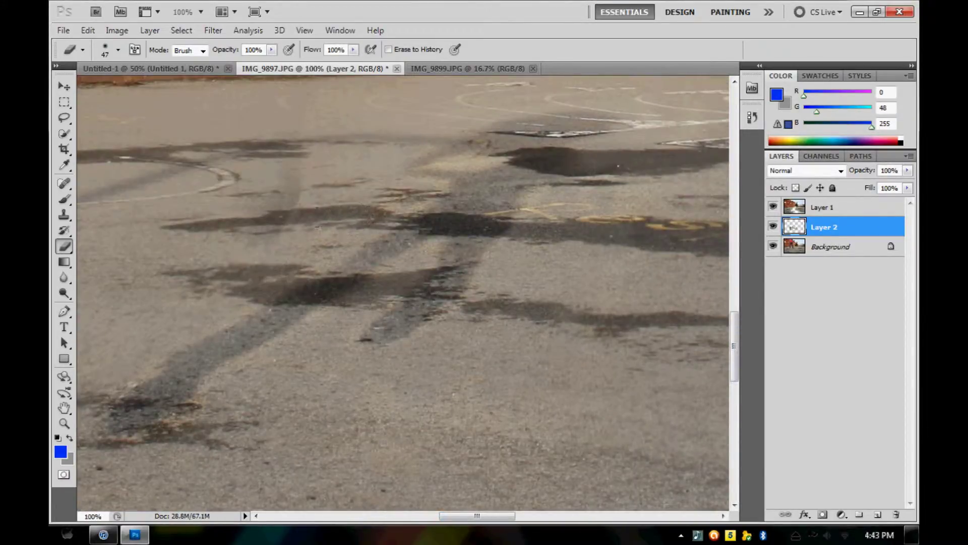
{"action": "right_click", "coordinate": [309, 87]}
{"action": "type", "text": "22"}
{"action": "key", "text": "Return"}
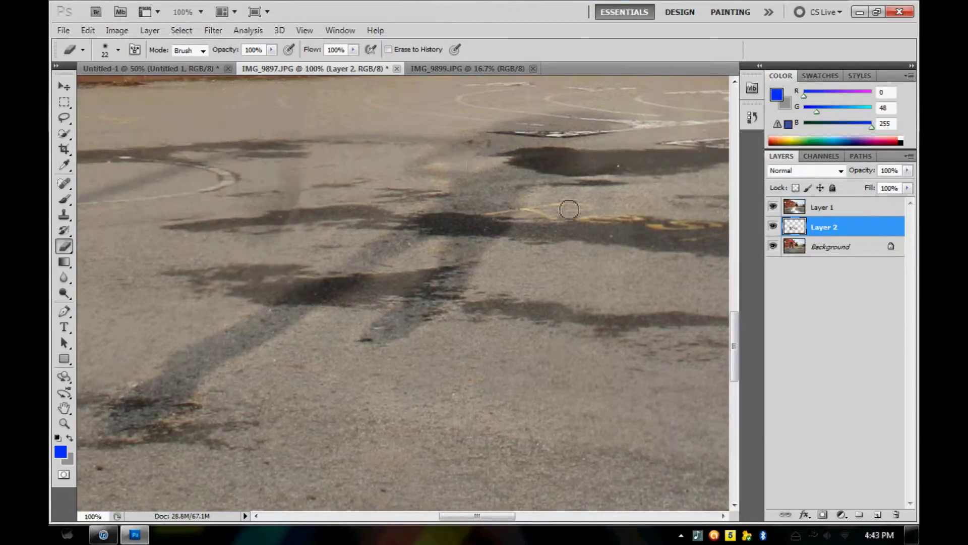
{"action": "left_click", "coordinate": [200, 12]}
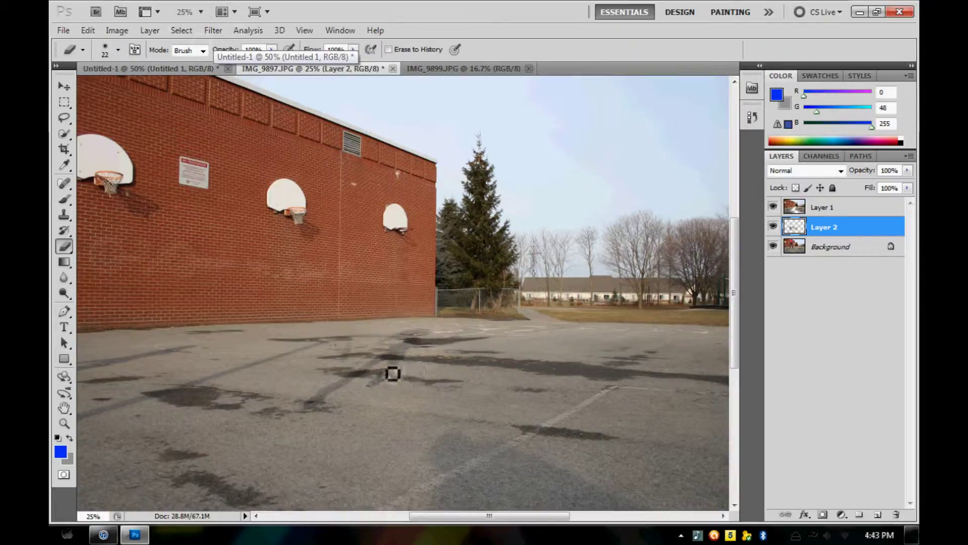
Copy the lower pavement of the Background onto a new Layer 3.
{"action": "key", "text": "m"}
{"action": "left_click", "coordinate": [832, 246]}
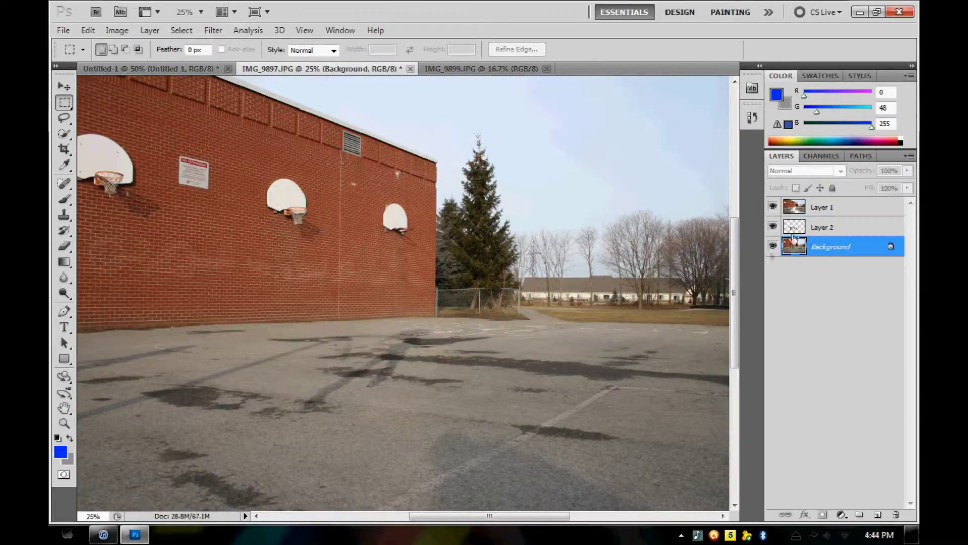
{"action": "scroll", "coordinate": [410, 421], "scroll_direction": "down", "scroll_amount": 5}
{"action": "left_click_drag", "start_coordinate": [397, 153], "coordinate": [671, 383]}
{"action": "key", "text": "ctrl+j"}
{"action": "scroll", "coordinate": [545, 249], "scroll_direction": "up", "scroll_amount": 5}
Darken Layer 3 with brightness -55 and contrast -50.
{"action": "left_click", "coordinate": [117, 31]}
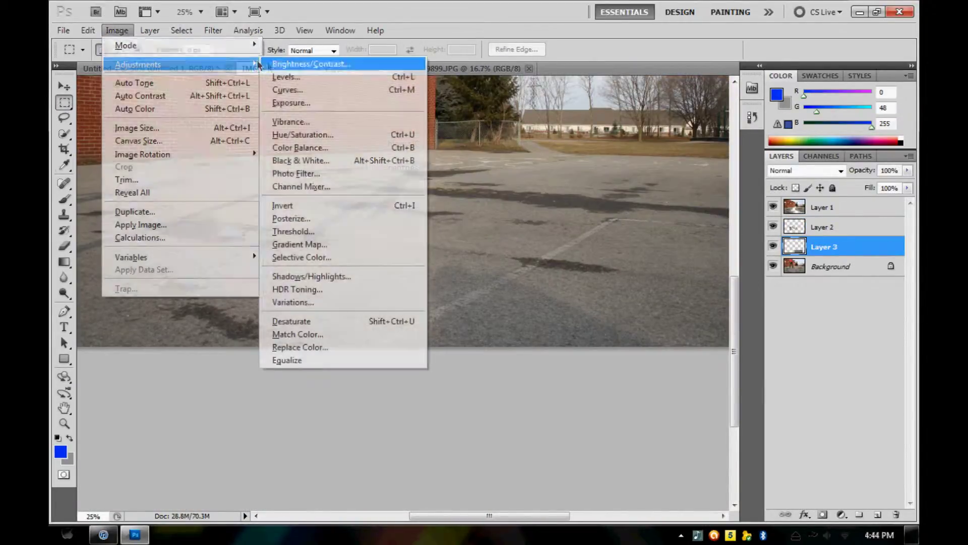
{"action": "left_click", "coordinate": [346, 63]}
{"action": "left_click_drag", "start_coordinate": [452, 211], "coordinate": [469, 212]}
{"action": "left_click_drag", "start_coordinate": [424, 181], "coordinate": [461, 181]}
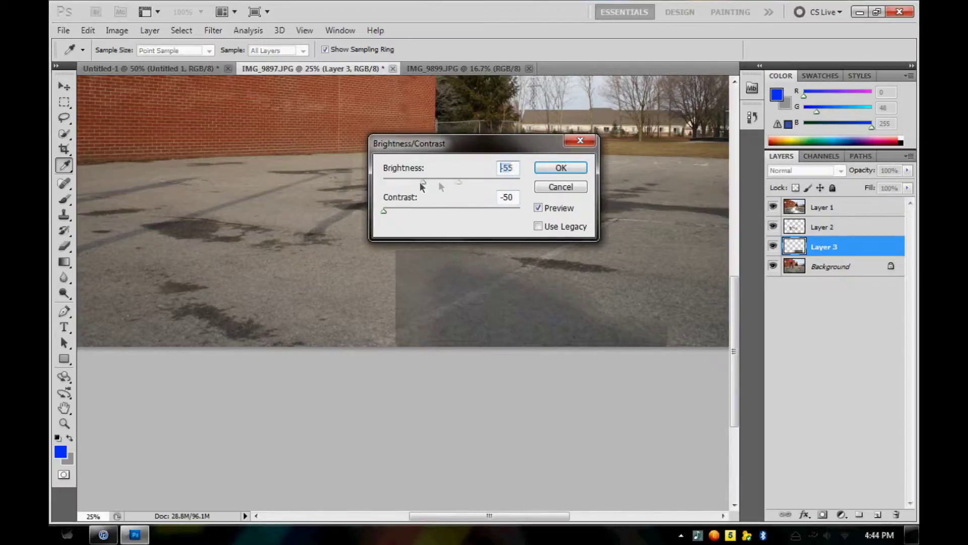
{"action": "key", "text": "Return"}
{"action": "left_click", "coordinate": [70, 244]}
Set the eraser to size 96 for cleaning Layer 3's edges.
{"action": "left_click", "coordinate": [117, 49]}
{"action": "type", "text": "96"}
{"action": "key", "text": "Return"}
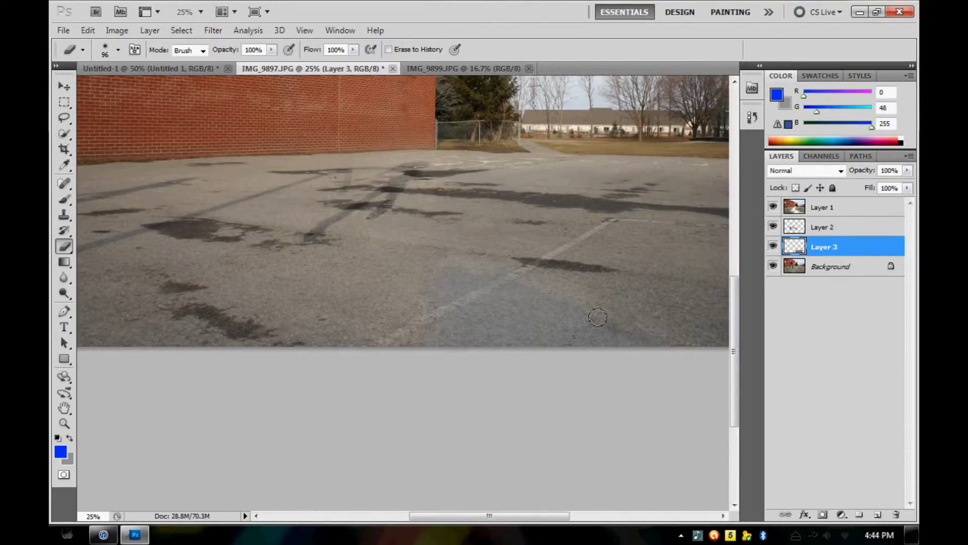
{"action": "scroll", "coordinate": [676, 268], "scroll_direction": "up", "scroll_amount": 3}
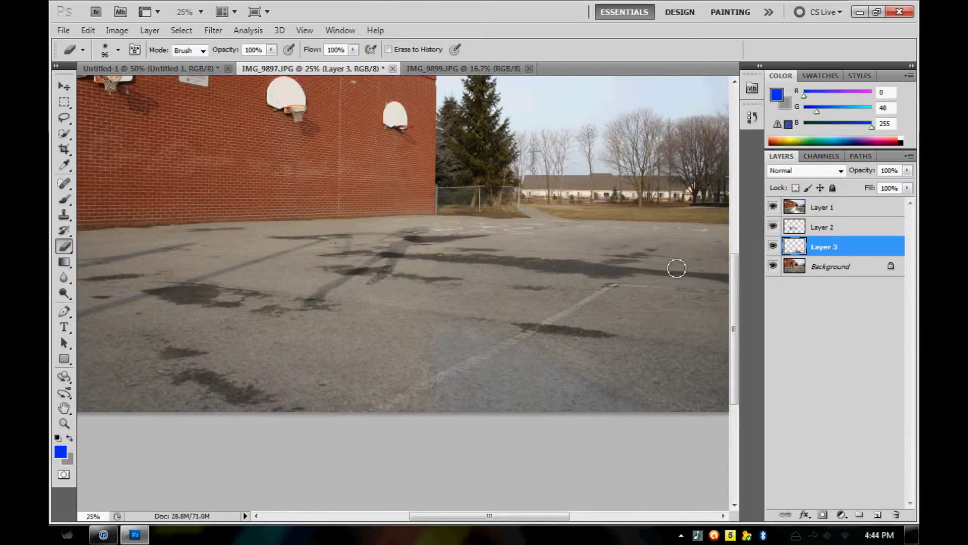
{"action": "scroll", "coordinate": [676, 268], "scroll_direction": "up", "scroll_amount": 2}
{"action": "scroll", "coordinate": [676, 268], "scroll_direction": "up", "scroll_amount": 1}
Cancel a started Save As, then make Layer 2 active and show it alone.
{"action": "left_click", "coordinate": [63, 30]}
{"action": "left_click", "coordinate": [119, 239]}
{"action": "left_click", "coordinate": [677, 300]}
{"action": "left_click", "coordinate": [823, 227]}
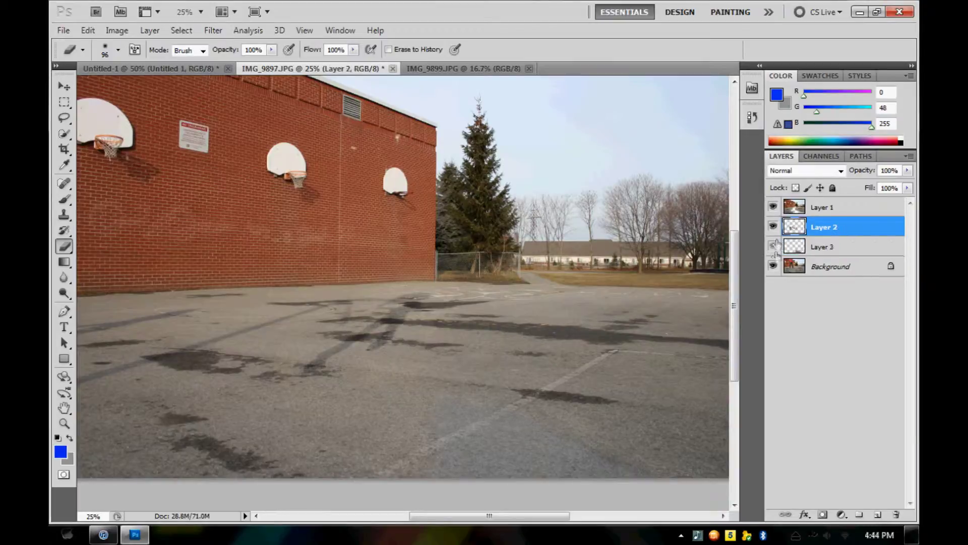
{"action": "left_click", "coordinate": [773, 226], "text": "alt"}
{"action": "left_click", "coordinate": [118, 49]}
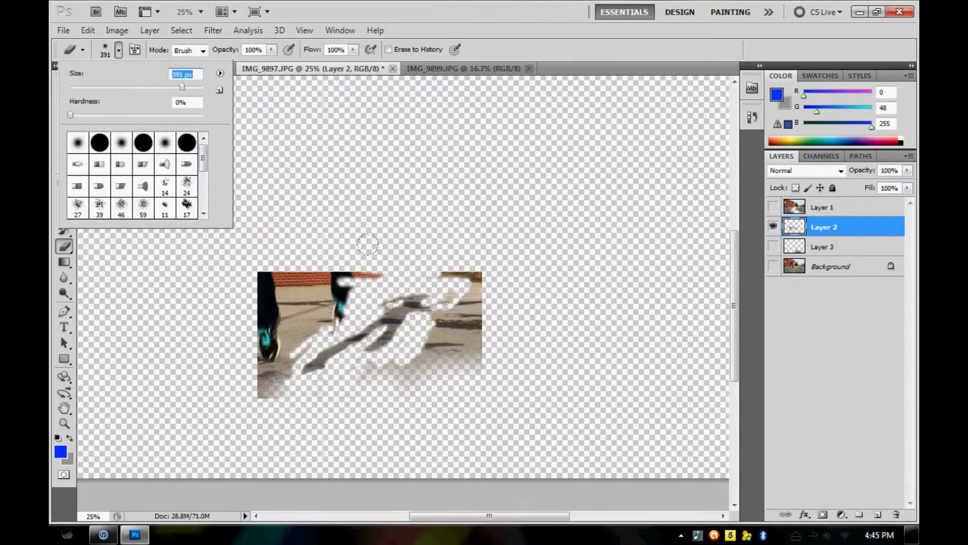
Erase the legs area and stray leftover pixels around the shadow on Layer 2.
{"action": "mouse_move", "coordinate": [367, 245]}
{"action": "left_mouse_down"}
{"action": "mouse_move", "coordinate": [282, 322]}
{"action": "mouse_move", "coordinate": [294, 286]}
{"action": "left_mouse_up"}
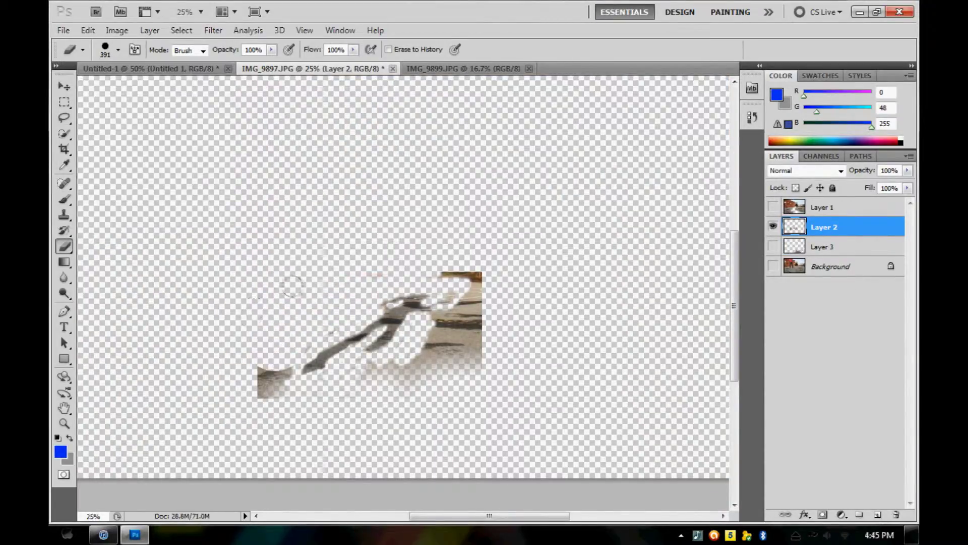
{"action": "left_click_drag", "start_coordinate": [268, 382], "coordinate": [423, 326]}
{"action": "left_click_drag", "start_coordinate": [464, 255], "coordinate": [446, 274]}
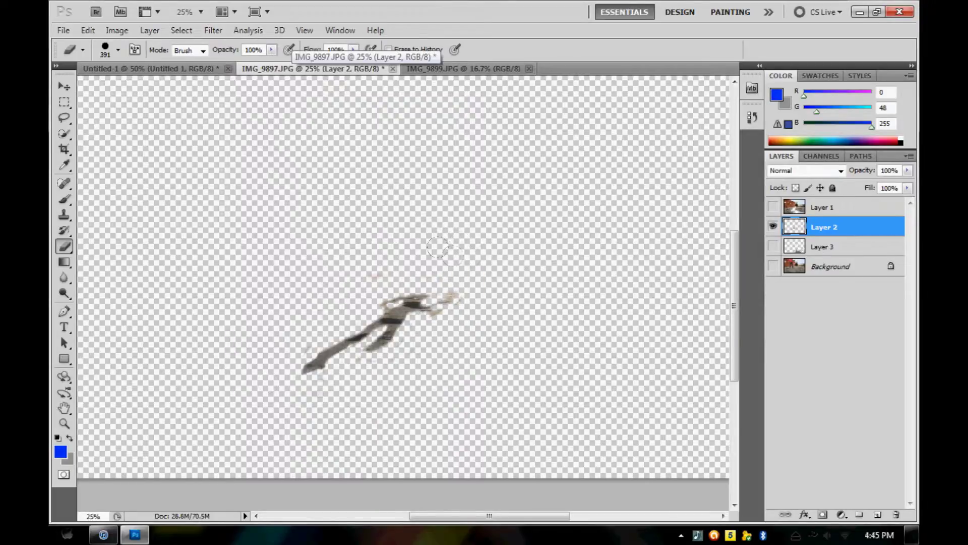
Strongly darken the shadow with Brightness/Contrast and show all layers again.
{"action": "left_click", "coordinate": [117, 30]}
{"action": "left_click", "coordinate": [319, 62]}
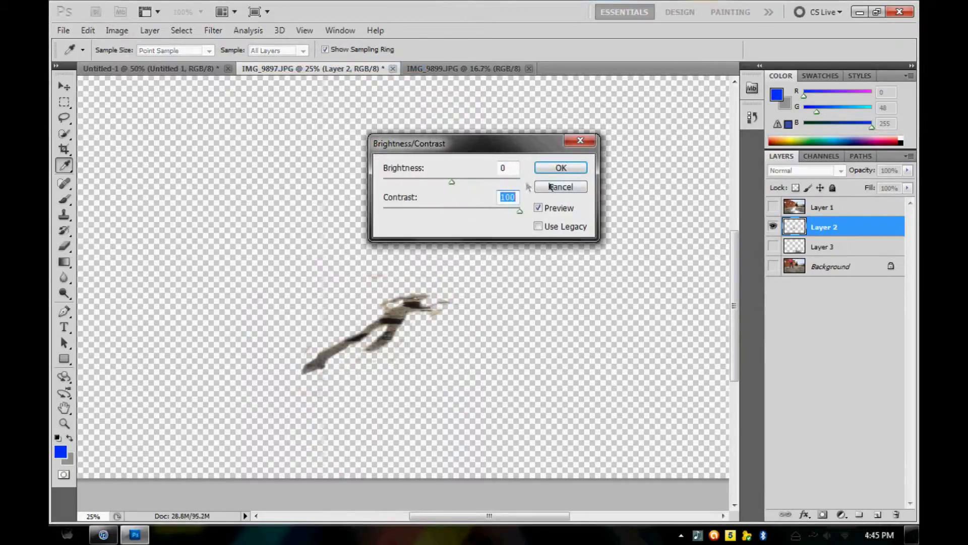
{"action": "left_click_drag", "start_coordinate": [452, 182], "coordinate": [412, 183]}
{"action": "key", "text": "Return"}
{"action": "left_click", "coordinate": [773, 266]}
{"action": "left_click", "coordinate": [773, 246]}
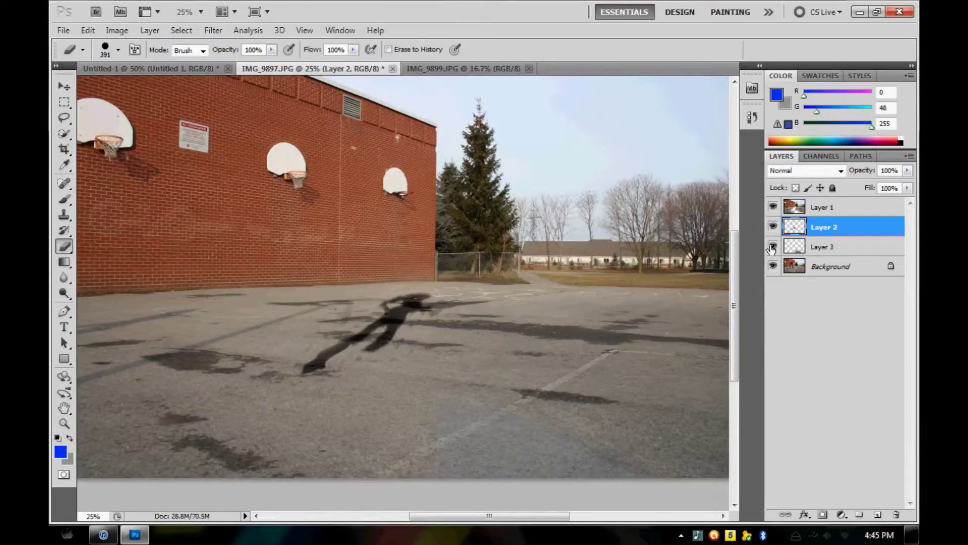
Lower the shadow's contrast slightly and place the white signature image.
{"action": "left_click", "coordinate": [117, 30]}
{"action": "left_click", "coordinate": [310, 63]}
{"action": "left_click_drag", "start_coordinate": [452, 211], "coordinate": [440, 213]}
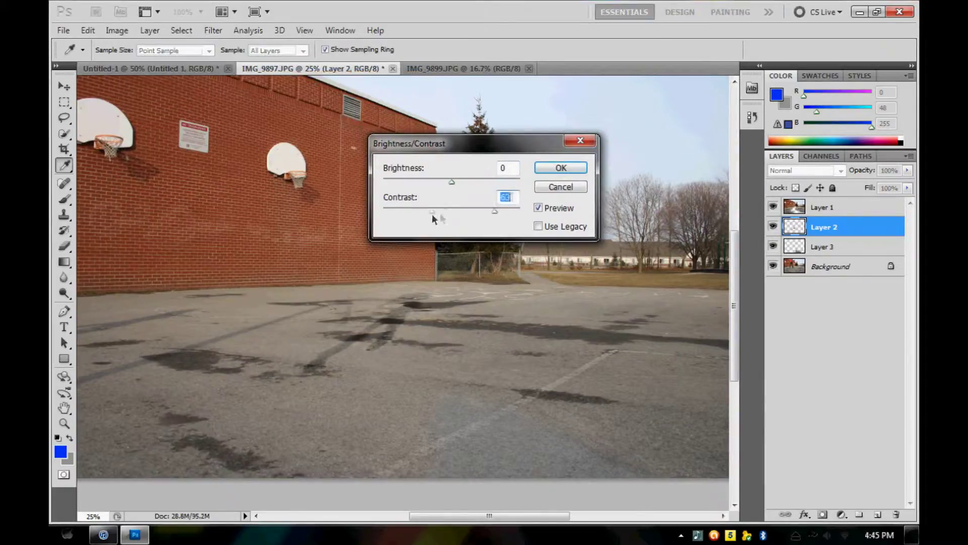
{"action": "key", "text": "Return"}
{"action": "key", "text": "e"}
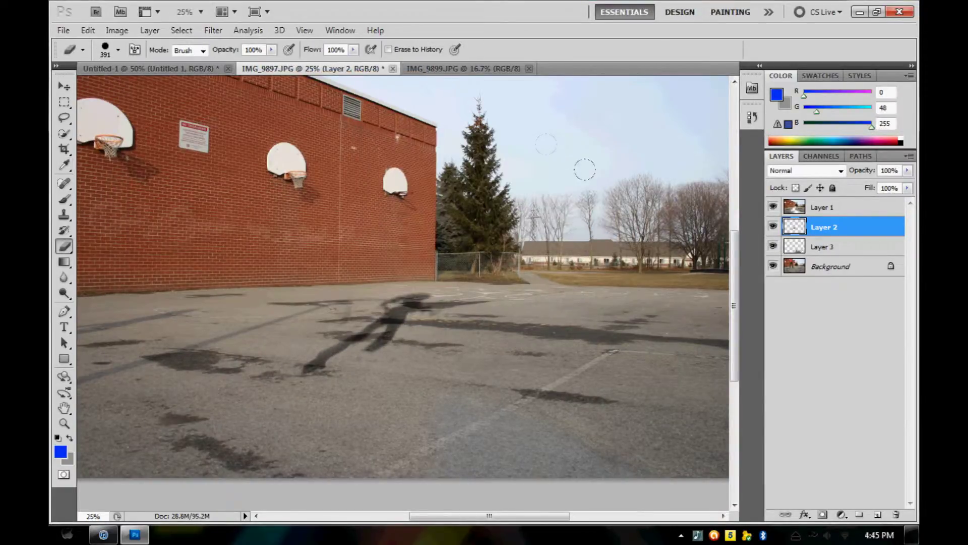
{"action": "left_click", "coordinate": [67, 535]}
{"action": "left_click", "coordinate": [255, 158]}
Position and resize the signature watermark in the bottom-right corner.
{"action": "left_click_drag", "start_coordinate": [322, 256], "coordinate": [847, 204]}
{"action": "key", "text": "Return"}
{"action": "key", "text": "t"}
{"action": "key", "text": "v"}
{"action": "left_click_drag", "start_coordinate": [227, 328], "coordinate": [656, 463]}
{"action": "scroll", "coordinate": [656, 463], "scroll_direction": "right", "scroll_amount": 3}
{"action": "key", "text": "ctrl+t"}
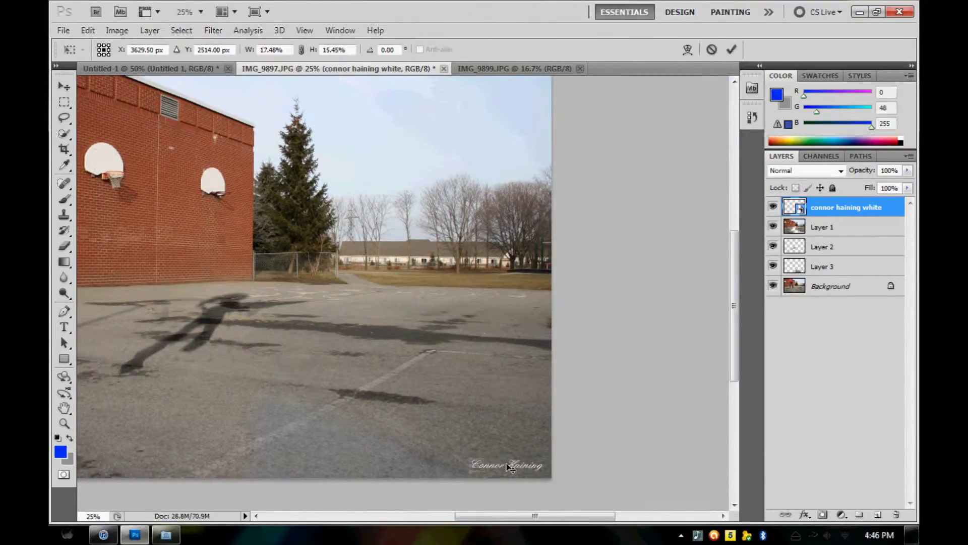
{"action": "key", "text": "Return"}
Save the edited photo as a JPEG in the photoshopped folder.
{"action": "key", "text": "ctrl+shift+s"}
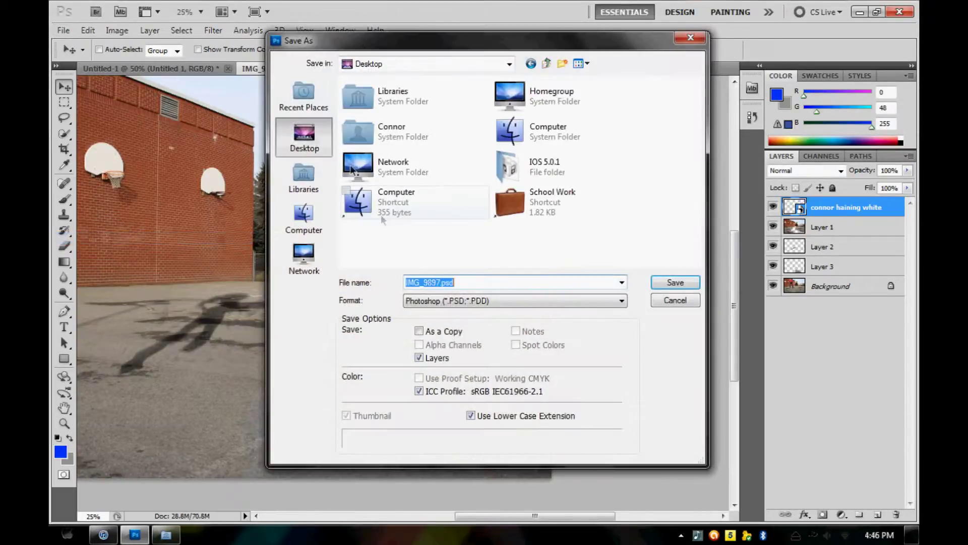
{"action": "double_click", "coordinate": [435, 135]}
{"action": "double_click", "coordinate": [432, 98]}
{"action": "double_click", "coordinate": [390, 186]}
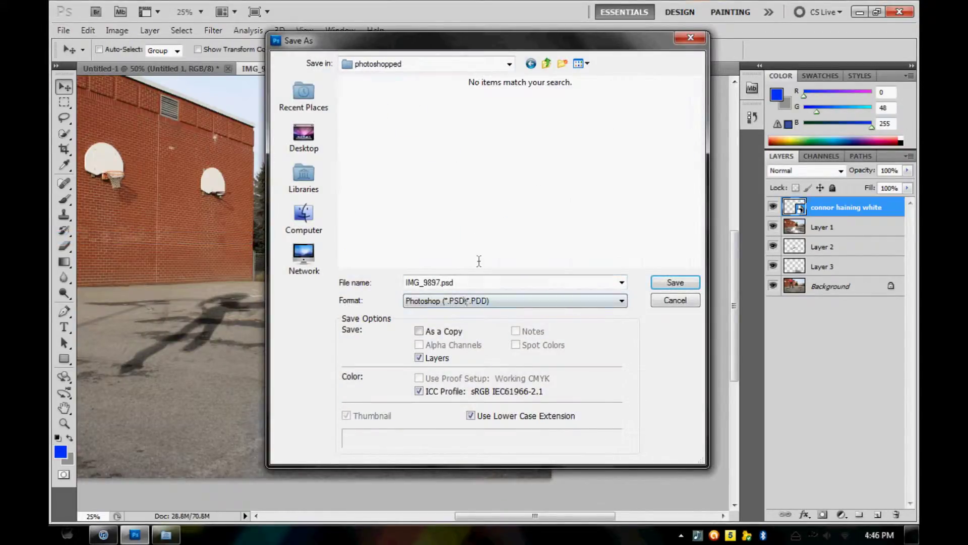
{"action": "left_click", "coordinate": [515, 301]}
{"action": "left_click", "coordinate": [487, 338]}
{"action": "key", "text": "Return"}
{"action": "left_click", "coordinate": [564, 134]}
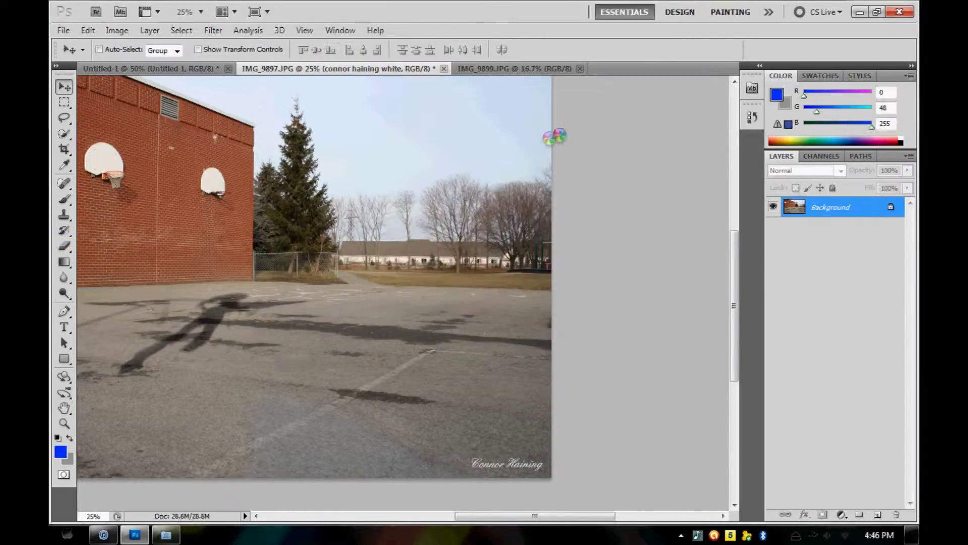
Open IMG_9874 and IMG_9876 from the memory card's 101GOPRO folder.
{"action": "left_click", "coordinate": [515, 69]}
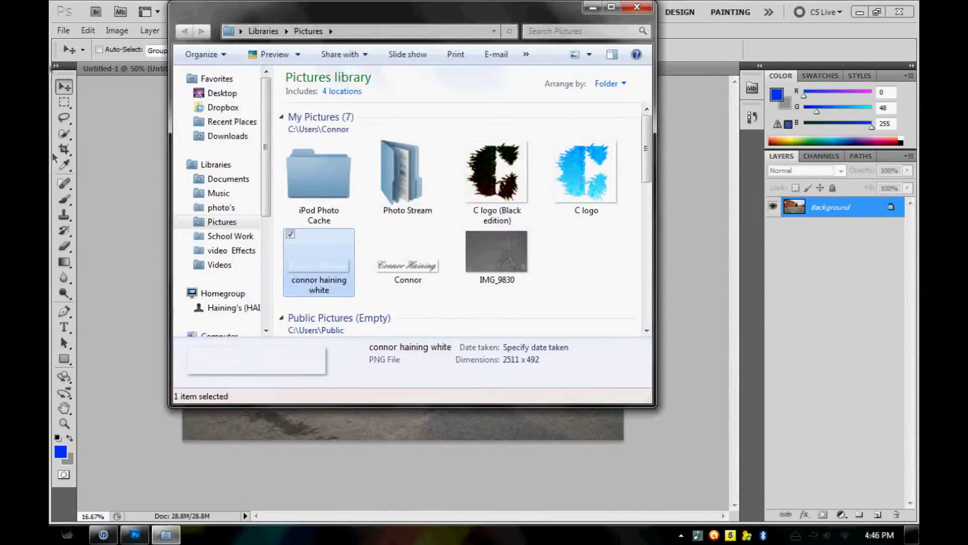
{"action": "key", "text": "ctrl+o"}
{"action": "left_click", "coordinate": [307, 222]}
{"action": "double_click", "coordinate": [520, 259]}
{"action": "double_click", "coordinate": [428, 98]}
{"action": "double_click", "coordinate": [422, 113]}
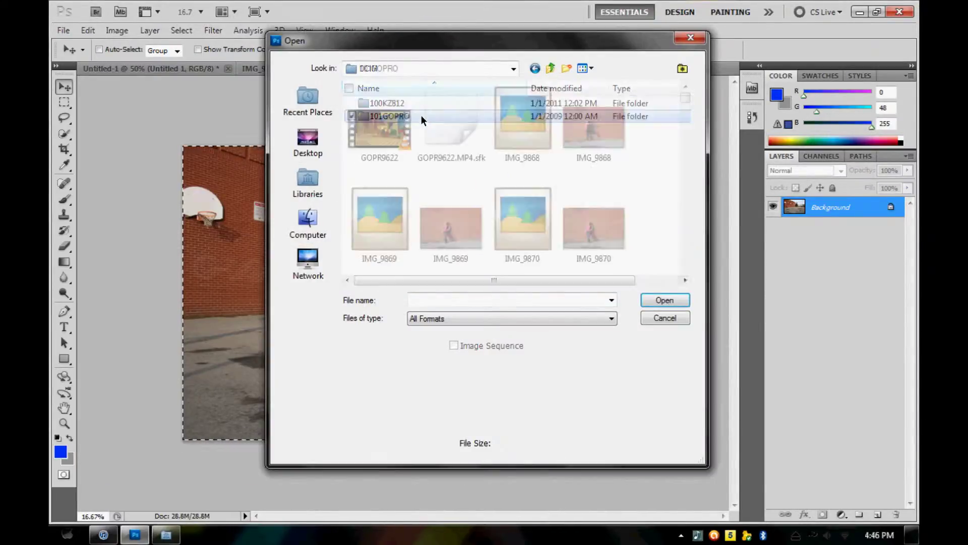
{"action": "left_click_drag", "start_coordinate": [685, 107], "coordinate": [685, 98]}
{"action": "left_click", "coordinate": [685, 281]}
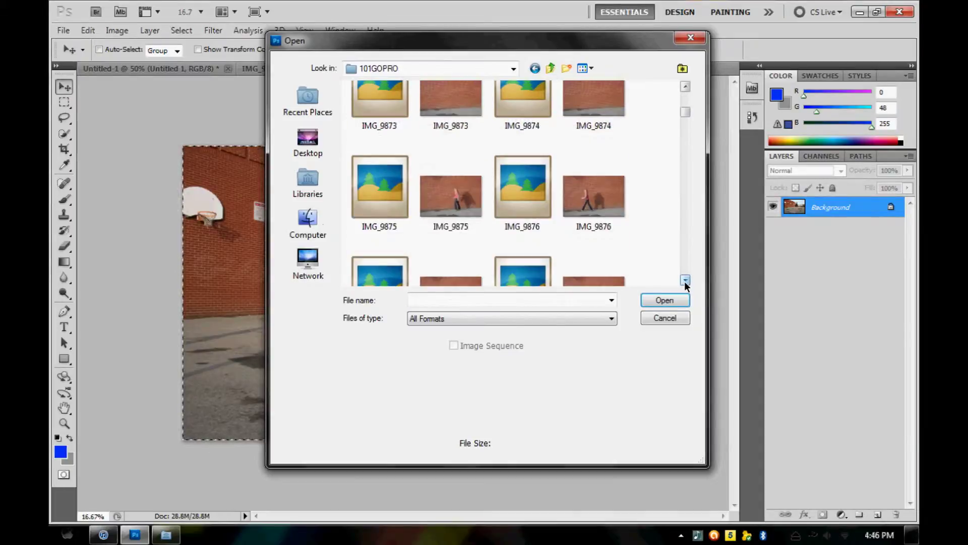
{"action": "left_click", "coordinate": [594, 197]}
{"action": "left_click", "coordinate": [593, 101], "text": "ctrl"}
{"action": "left_click", "coordinate": [661, 301]}
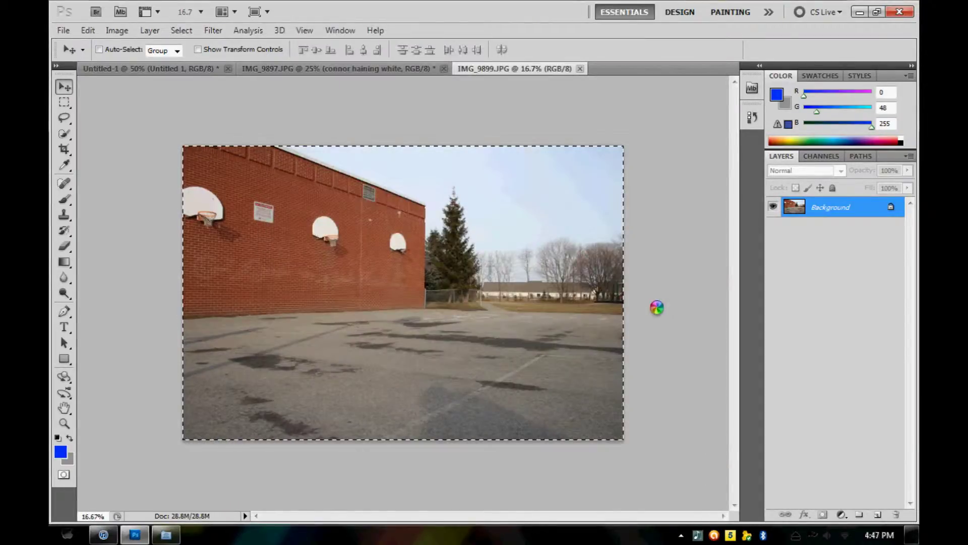
Copy a first area of IMG_9876 into IMG_9874, then undo the paste.
{"action": "key", "text": "m"}
{"action": "left_click_drag", "start_coordinate": [403, 423], "coordinate": [173, 134]}
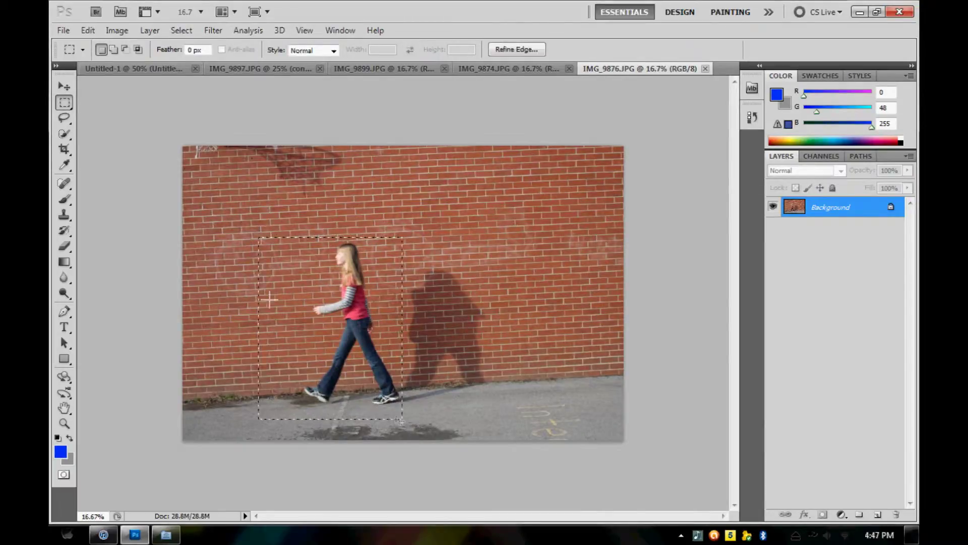
{"action": "key", "text": "ctrl+a"}
{"action": "key", "text": "ctrl+c"}
{"action": "left_click", "coordinate": [505, 68]}
{"action": "key", "text": "ctrl+v"}
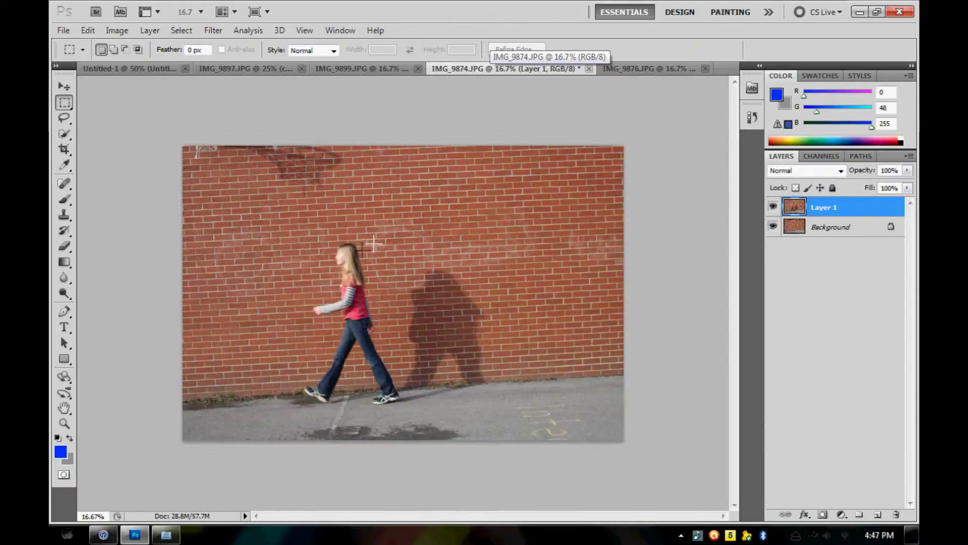
{"action": "key", "text": "ctrl+z"}
Copy just the shadow region from IMG_9876 and paste it into IMG_9874.
{"action": "left_click", "coordinate": [651, 69]}
{"action": "left_click_drag", "start_coordinate": [397, 415], "coordinate": [515, 247]}
{"action": "key", "text": "ctrl+c"}
{"action": "left_click", "coordinate": [504, 69]}
{"action": "key", "text": "ctrl+v"}
Move and transform the pasted patch so it covers the girl on the empty wall.
{"action": "key", "text": "v"}
{"action": "mouse_move", "coordinate": [414, 323]}
{"action": "left_mouse_down"}
{"action": "mouse_move", "coordinate": [439, 302]}
{"action": "mouse_move", "coordinate": [470, 301]}
{"action": "left_mouse_up"}
{"action": "key", "text": "shift+Right"}
{"action": "key", "text": "shift+Right"}
{"action": "key", "text": "shift+Right"}
{"action": "key", "text": "shift+Right"}
{"action": "key", "text": "shift+Right"}
{"action": "key", "text": "shift+Right"}
{"action": "key", "text": "ctrl+t"}
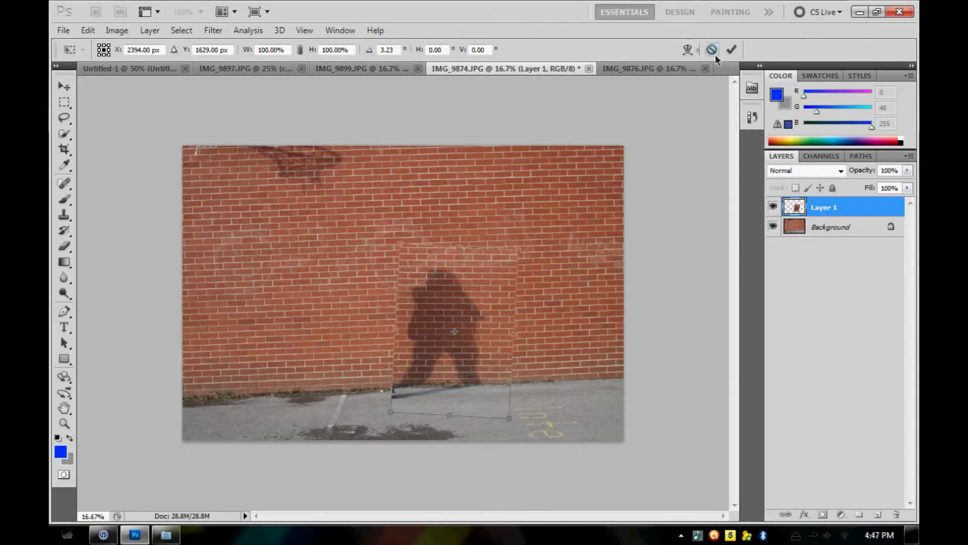
{"action": "key", "text": "Return"}
{"action": "key", "text": "e"}
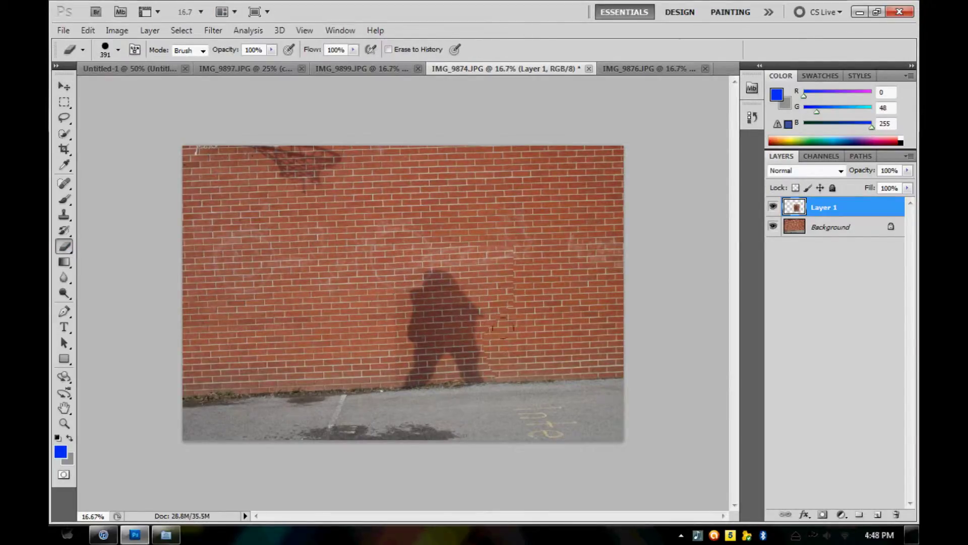
Choose a different soft eraser brush and zoom the view to 50%.
{"action": "left_click", "coordinate": [118, 49]}
{"action": "double_click", "coordinate": [78, 169]}
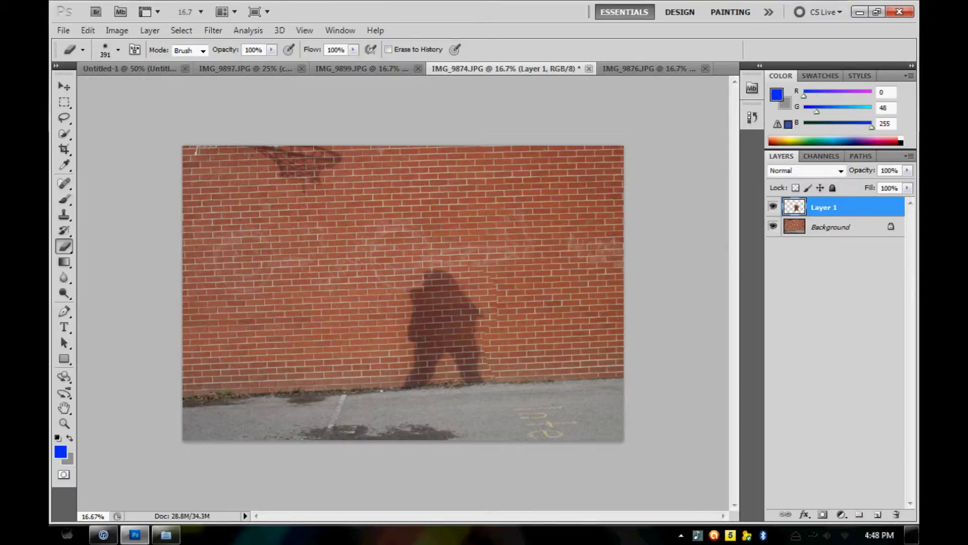
{"action": "left_click", "coordinate": [194, 11]}
{"action": "left_click", "coordinate": [192, 41]}
Commit the shadow layer's transform and erase its hard edges into the wall.
{"action": "key", "text": "ctrl+t"}
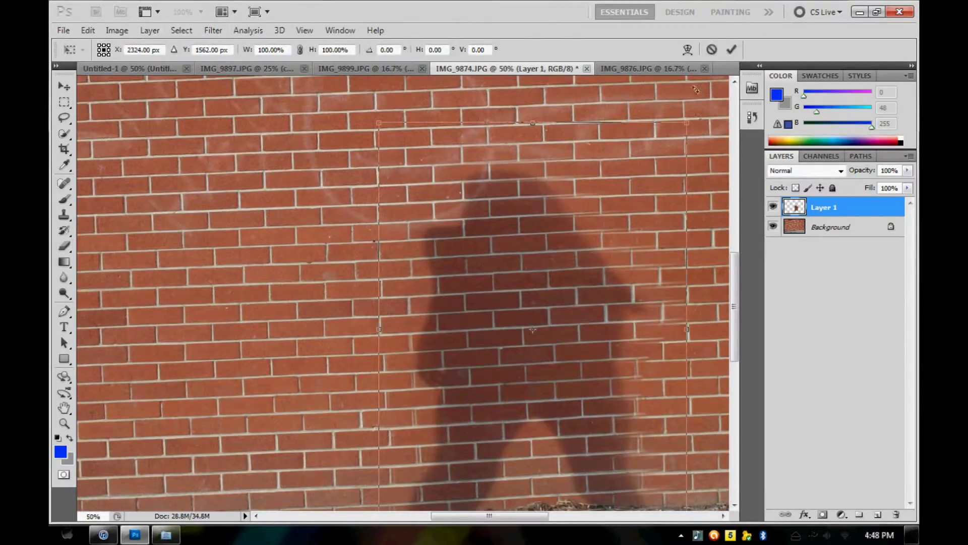
{"action": "key", "text": "Return"}
{"action": "key", "text": "e"}
{"action": "left_click_drag", "start_coordinate": [733, 307], "coordinate": [734, 287]}
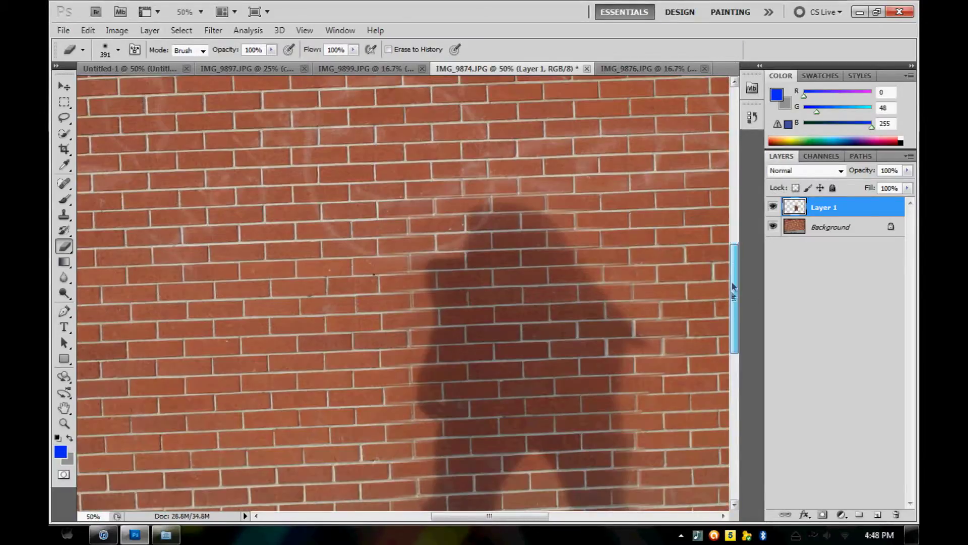
{"action": "left_click", "coordinate": [62, 87]}
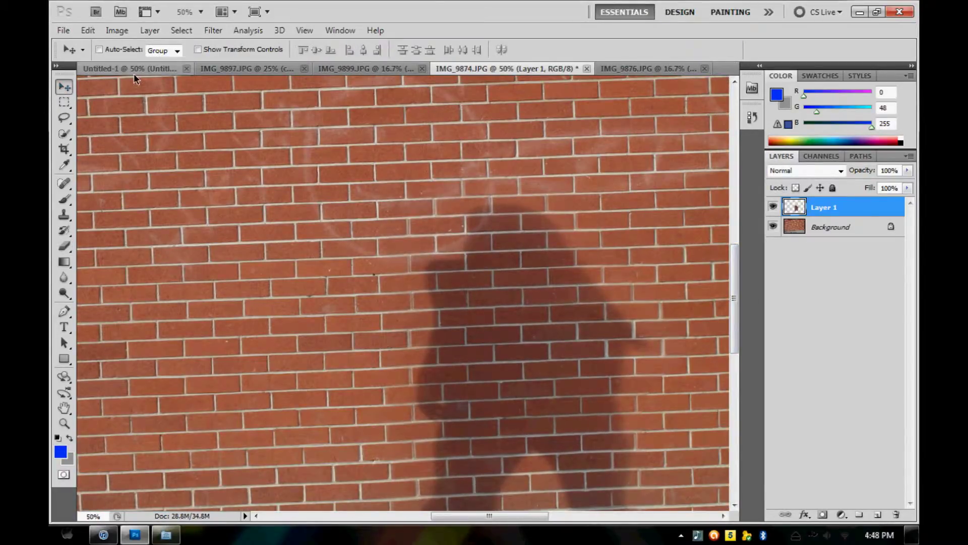
{"action": "key", "text": "e"}
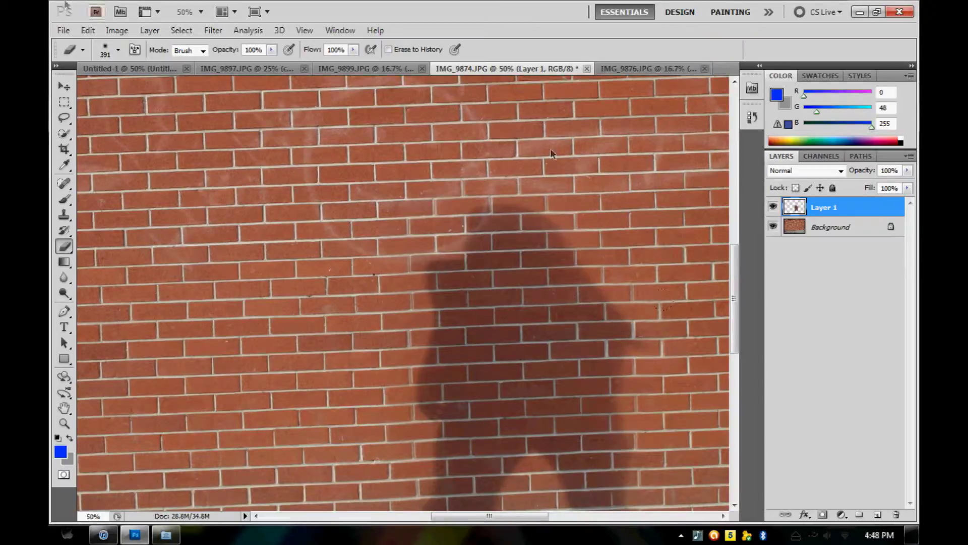
Zoom out to 25% and adjust the shadow with Brightness/Contrast.
{"action": "key", "text": "ctrl+minus"}
{"action": "key", "text": "alt+i"}
{"action": "key", "text": "a"}
{"action": "key", "text": "c"}
{"action": "key", "text": "Tab"}
{"action": "left_click", "coordinate": [450, 212]}
{"action": "key", "text": "Tab"}
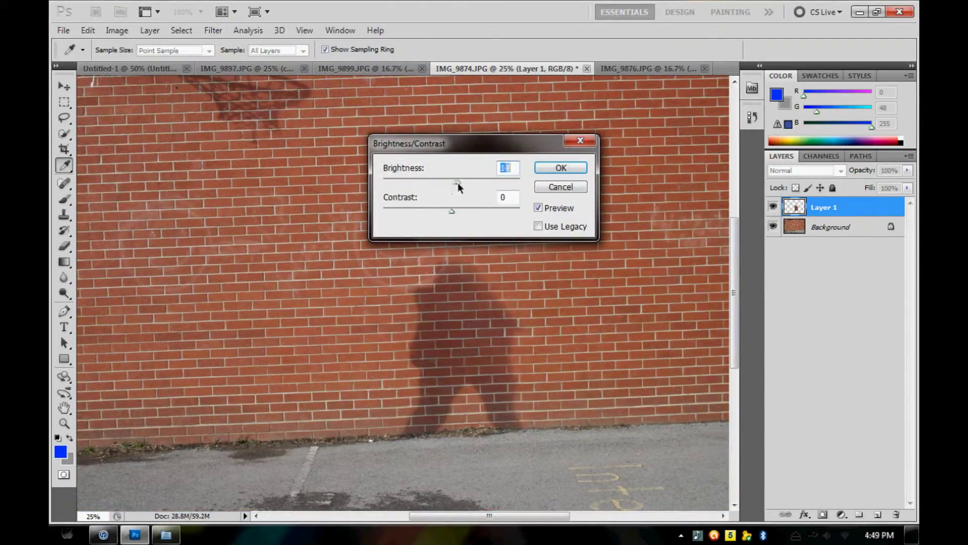
{"action": "key", "text": "Escape"}
Set the zoom to 24% and return to the IMG_9876 photo.
{"action": "type", "text": "24"}
{"action": "key", "text": "Return"}
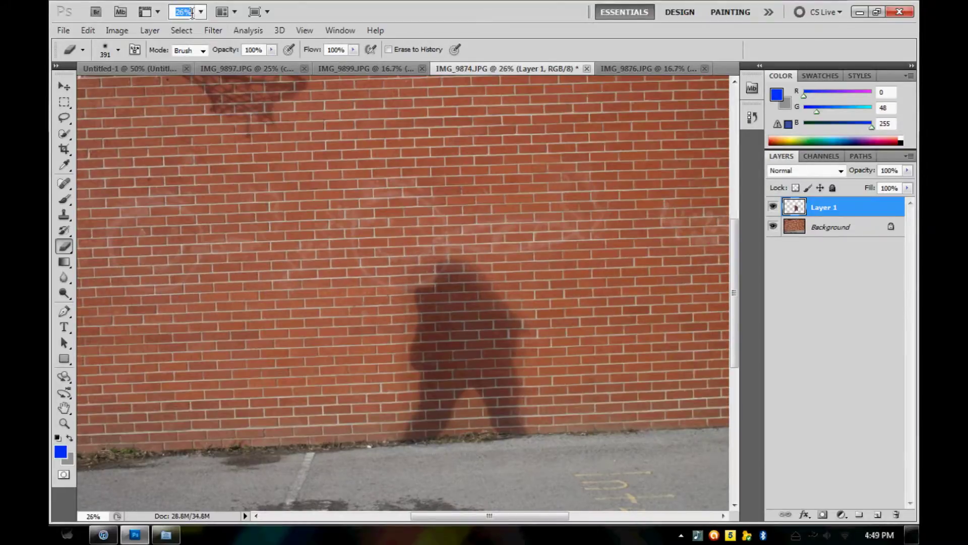
{"action": "left_click", "coordinate": [671, 75]}
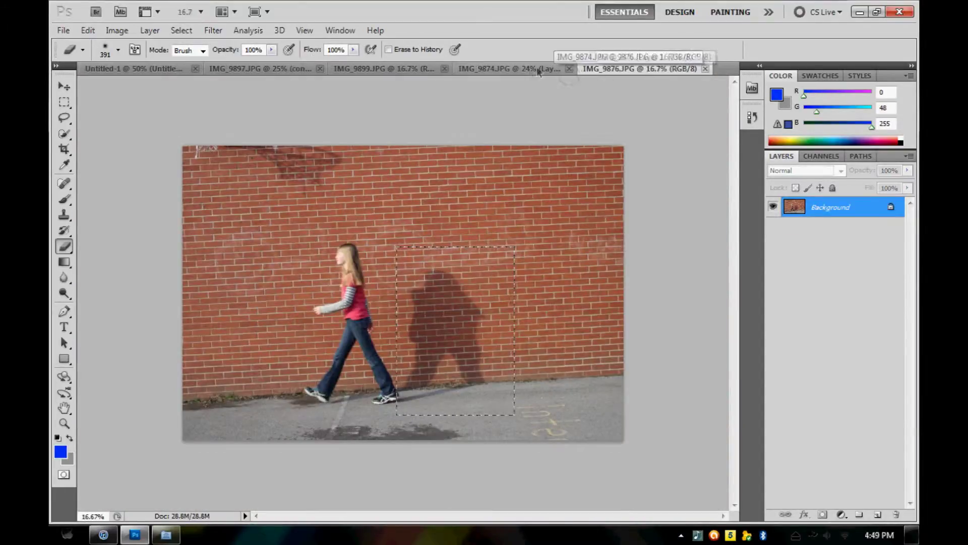
In the walking-girl photo, nudge the brick patch layer down and slightly right.
{"action": "key", "text": "ctrl+shift+Tab"}
{"action": "key", "text": "m"}
{"action": "left_click", "coordinate": [631, 71]}
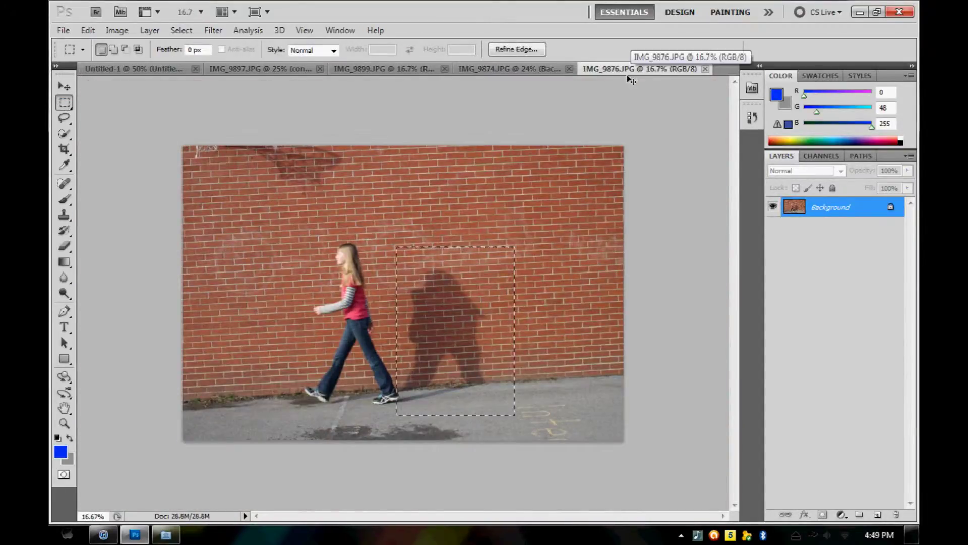
{"action": "left_click", "coordinate": [65, 86]}
{"action": "key", "text": "shift+Down"}
{"action": "key", "text": "shift+Down"}
{"action": "key", "text": "shift+Down"}
{"action": "key", "text": "shift+Down"}
{"action": "key", "text": "shift+Down"}
{"action": "key", "text": "shift+Down"}
{"action": "key", "text": "shift+Down"}
{"action": "key", "text": "shift+Down"}
{"action": "key", "text": "shift+Down"}
{"action": "key", "text": "shift+Down"}
{"action": "key", "text": "shift+Down"}
{"action": "key", "text": "shift+Down"}
{"action": "key", "text": "shift+Right"}
{"action": "key", "text": "shift+Right"}
{"action": "key", "text": "shift+Right"}
Rotate the brick patch in two small transforms so its bricks line up.
{"action": "key", "text": "ctrl+t"}
{"action": "left_click_drag", "start_coordinate": [589, 196], "coordinate": [587, 193]}
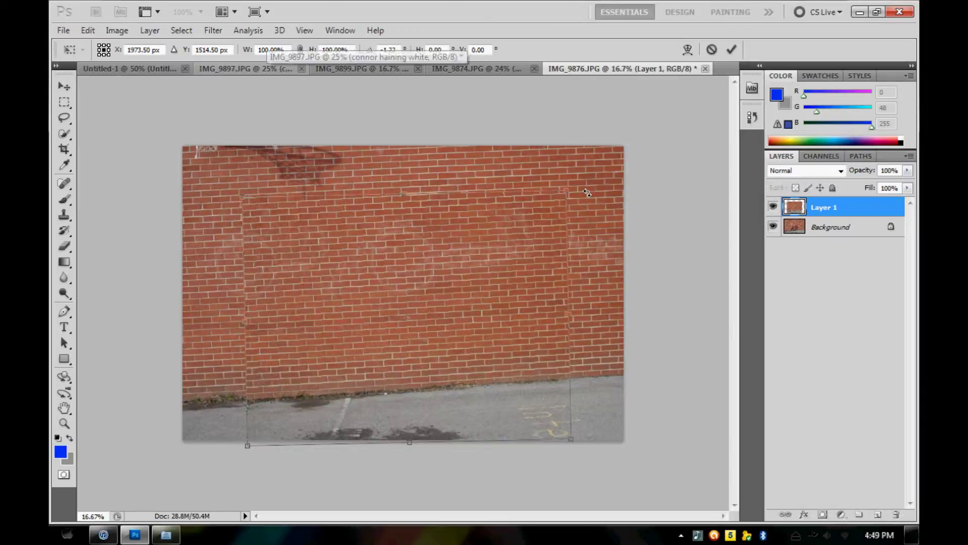
{"action": "left_click", "coordinate": [732, 49]}
{"action": "key", "text": "ctrl+plus"}
{"action": "key", "text": "ctrl+t"}
{"action": "left_click_drag", "start_coordinate": [644, 113], "coordinate": [646, 115]}
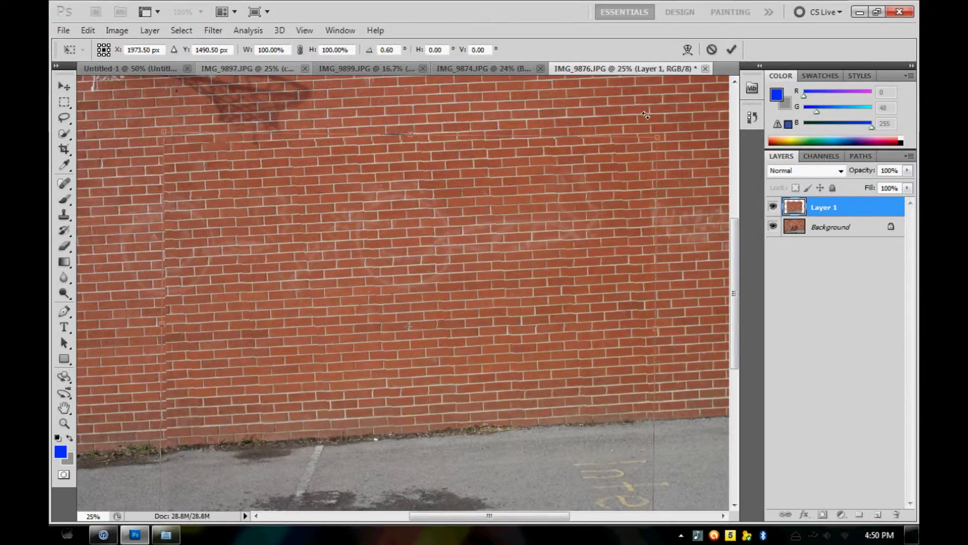
{"action": "key", "text": "Return"}
Blend the patch edges, fit the image to the window, and convert Background to Layer 0.
{"action": "key", "text": "e"}
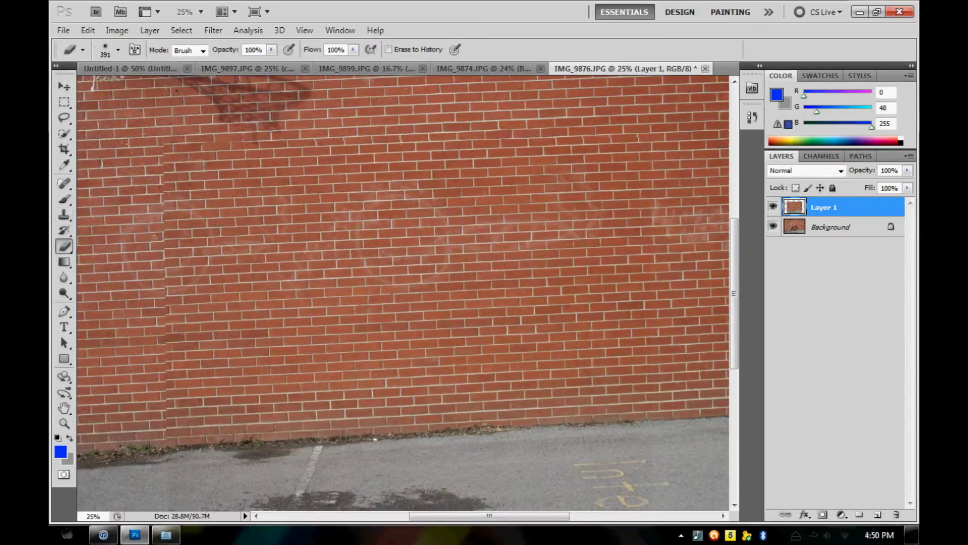
{"action": "left_click", "coordinate": [69, 87]}
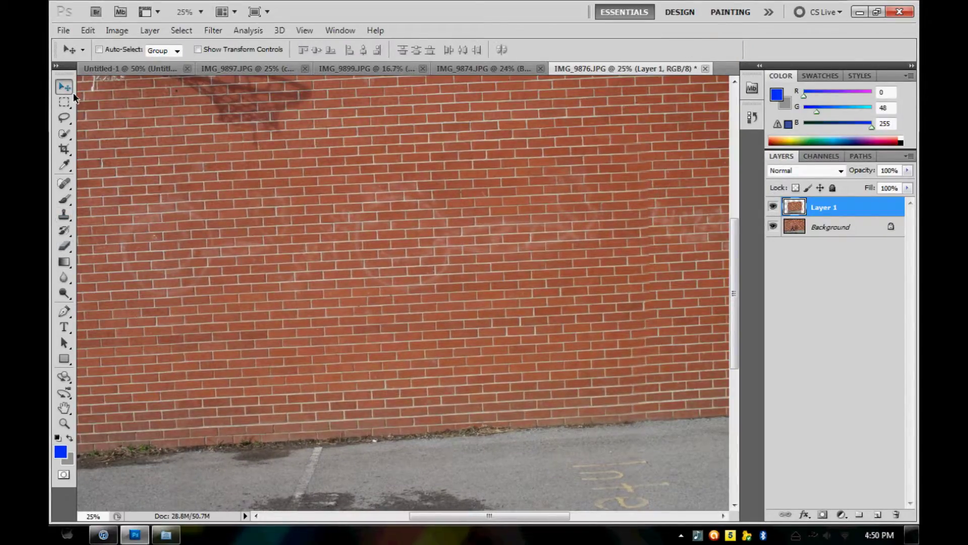
{"action": "key", "text": "e"}
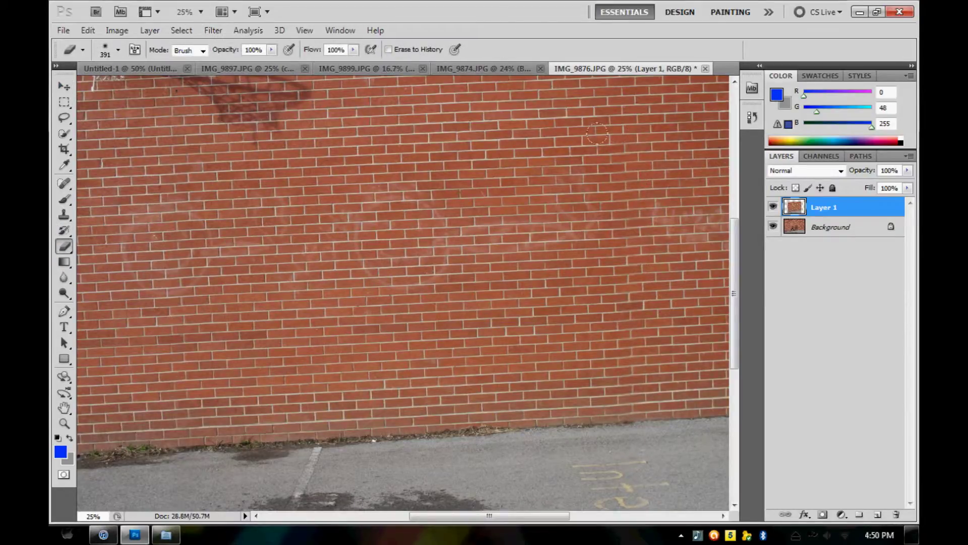
{"action": "left_click", "coordinate": [64, 87]}
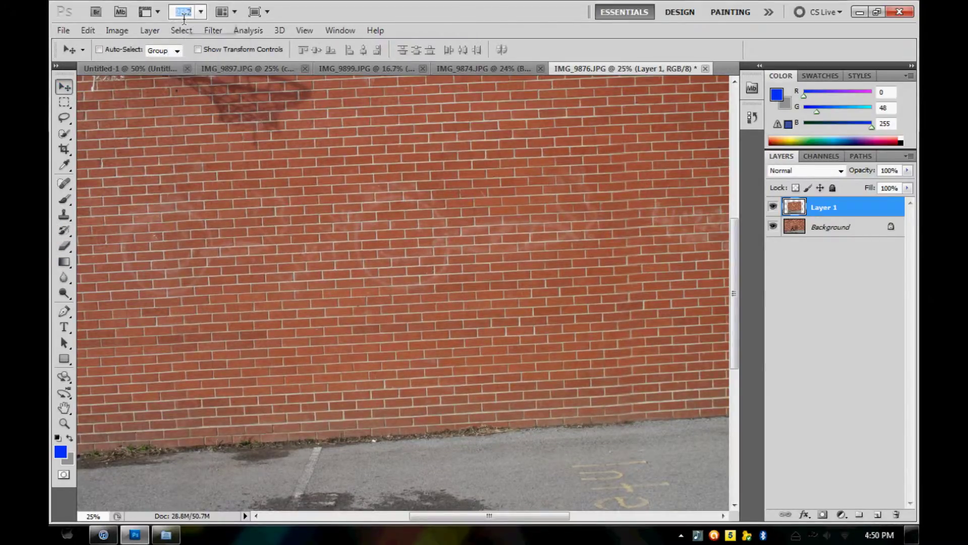
{"action": "key", "text": "ctrl+0"}
{"action": "double_click", "coordinate": [829, 228]}
{"action": "key", "text": "Return"}
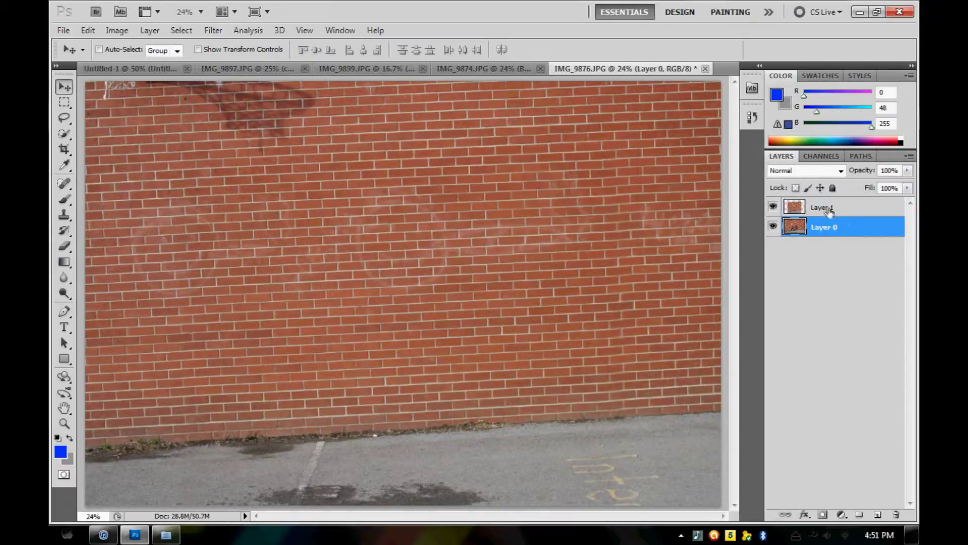
Copy the girl onto her own Layer 2 above the wall patch, with Layer 0 at the bottom.
{"action": "left_click_drag", "start_coordinate": [830, 228], "coordinate": [830, 204]}
{"action": "key", "text": "m"}
{"action": "left_click_drag", "start_coordinate": [252, 199], "coordinate": [418, 475]}
{"action": "key", "text": "ctrl+j"}
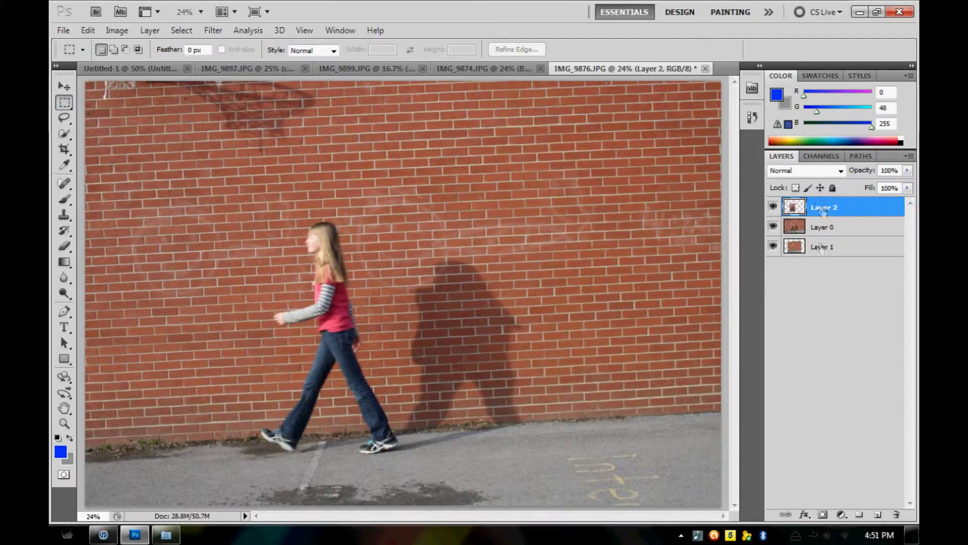
{"action": "left_click_drag", "start_coordinate": [830, 228], "coordinate": [819, 262]}
{"action": "left_click", "coordinate": [830, 207]}
Erase the girl's shadow with a hard-edged eraser and fade Layer 2 to 35% opacity.
{"action": "key", "text": "e"}
{"action": "left_click_drag", "start_coordinate": [412, 348], "coordinate": [401, 288]}
{"action": "left_click", "coordinate": [117, 50]}
{"action": "left_click_drag", "start_coordinate": [101, 99], "coordinate": [166, 99]}
{"action": "key", "text": "Return"}
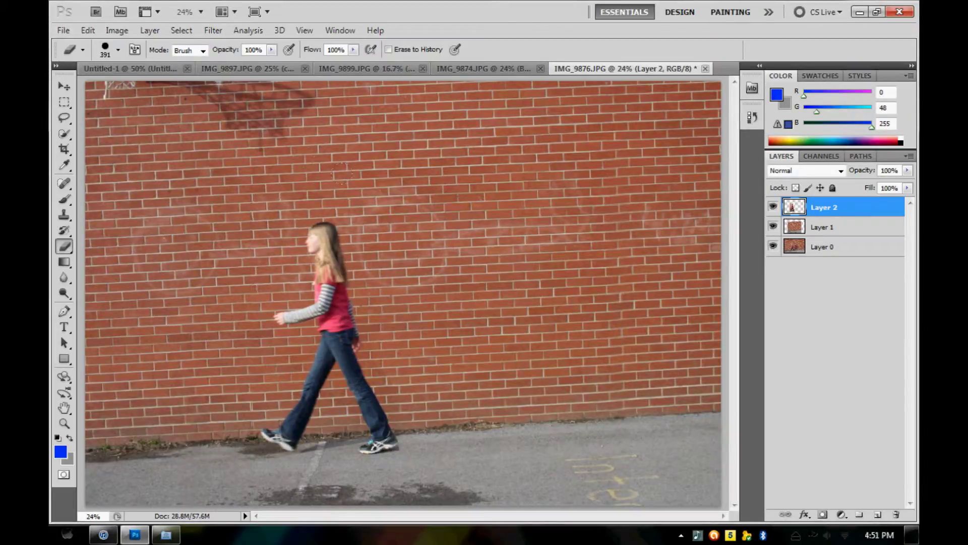
{"action": "left_click_drag", "start_coordinate": [908, 170], "coordinate": [864, 187]}
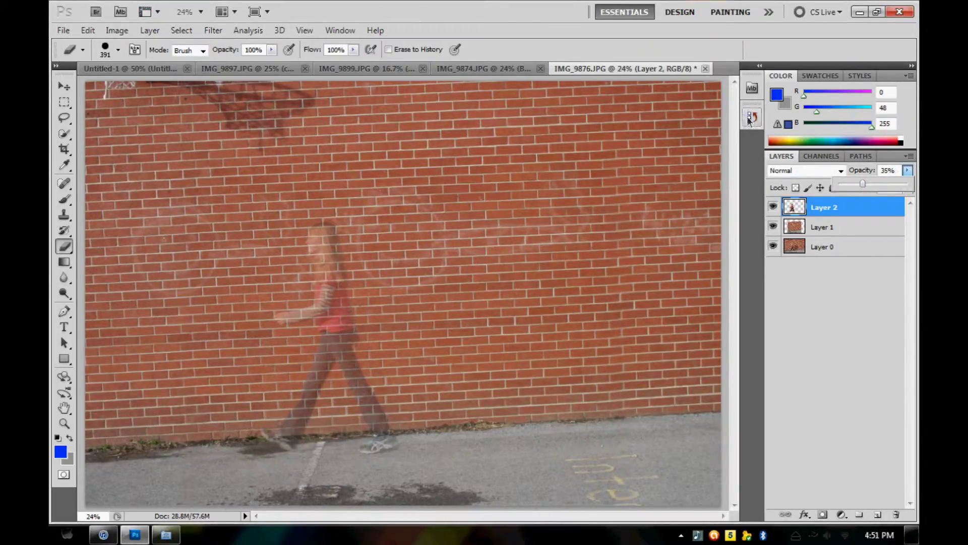
Nudge the girl layer up, zoom to 50%, and pick a smaller eraser size.
{"action": "left_click", "coordinate": [65, 86]}
{"action": "key", "text": "shift+Up"}
{"action": "key", "text": "shift+Up"}
{"action": "key", "text": "shift+Up"}
{"action": "key", "text": "shift+Up"}
{"action": "key", "text": "shift+Up"}
{"action": "key", "text": "shift+Up"}
{"action": "left_click", "coordinate": [201, 12]}
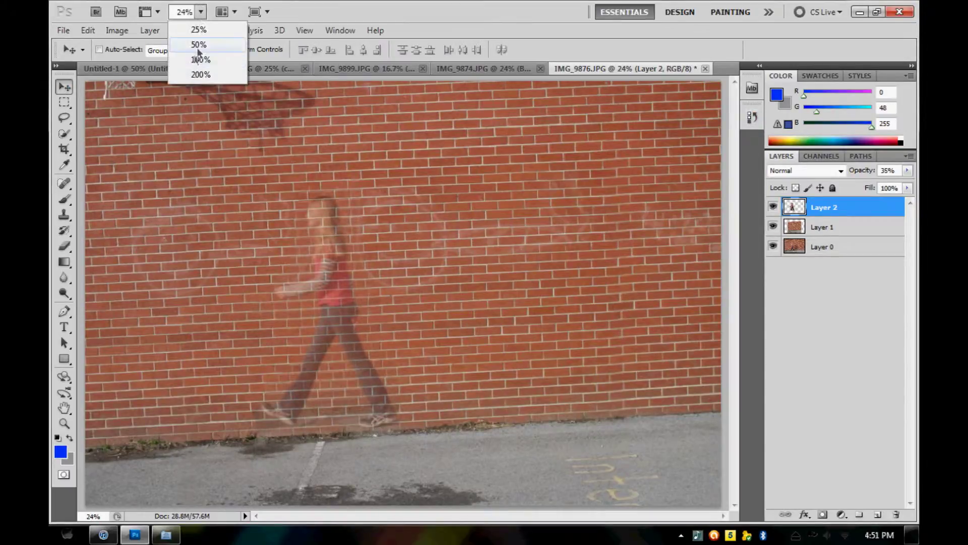
{"action": "left_click", "coordinate": [194, 43]}
{"action": "key", "text": "e"}
{"action": "left_click", "coordinate": [118, 50]}
{"action": "key", "text": "Return"}
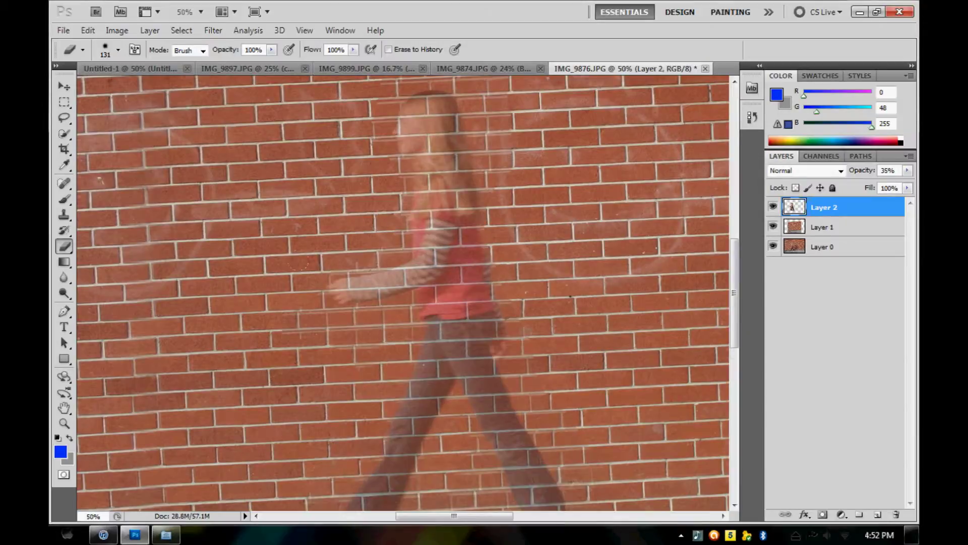
Raise the girl layer to full opacity and erase stray edges with a resized eraser.
{"action": "scroll", "coordinate": [403, 293], "scroll_direction": "down", "scroll_amount": 2}
{"action": "scroll", "coordinate": [403, 293], "scroll_direction": "down", "scroll_amount": 1}
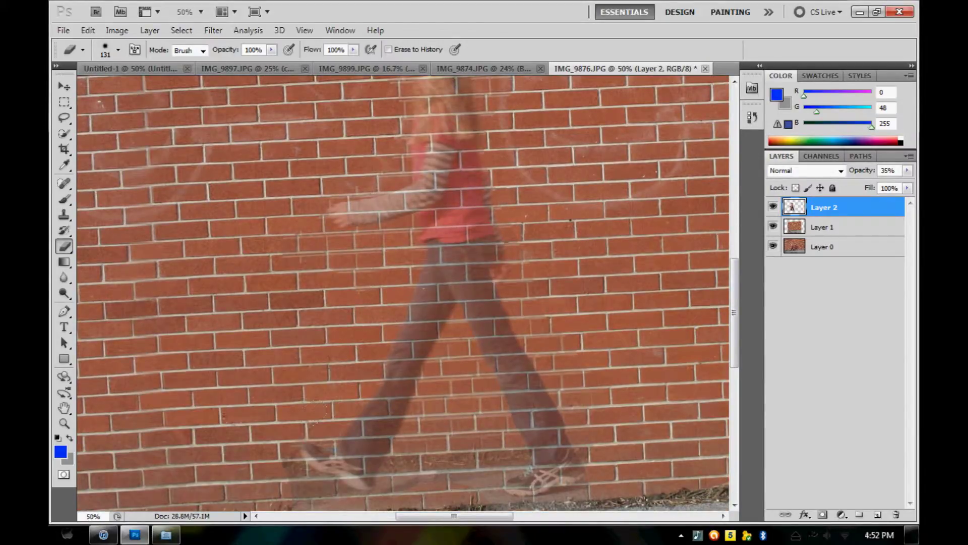
{"action": "scroll", "coordinate": [417, 461], "scroll_direction": "down", "scroll_amount": 2}
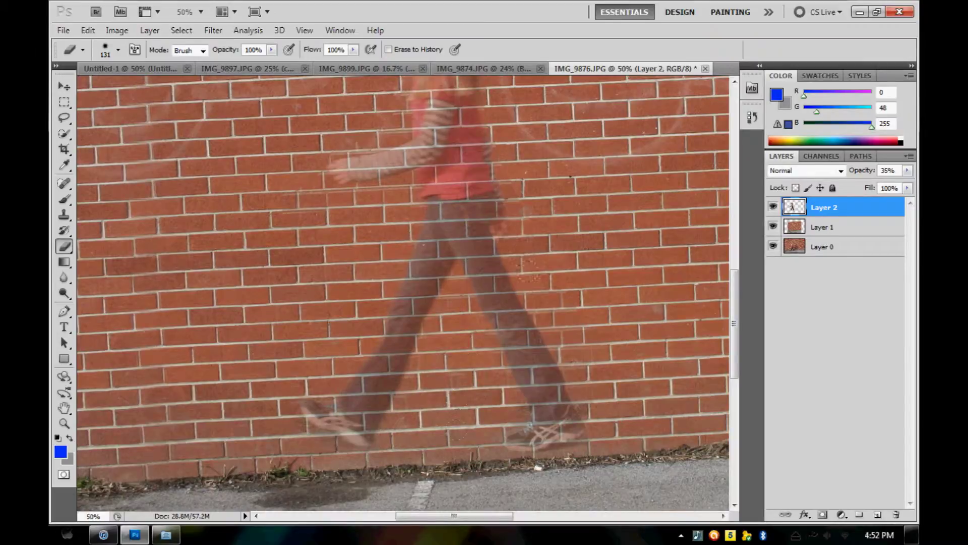
{"action": "scroll", "coordinate": [403, 293], "scroll_direction": "up", "scroll_amount": 5}
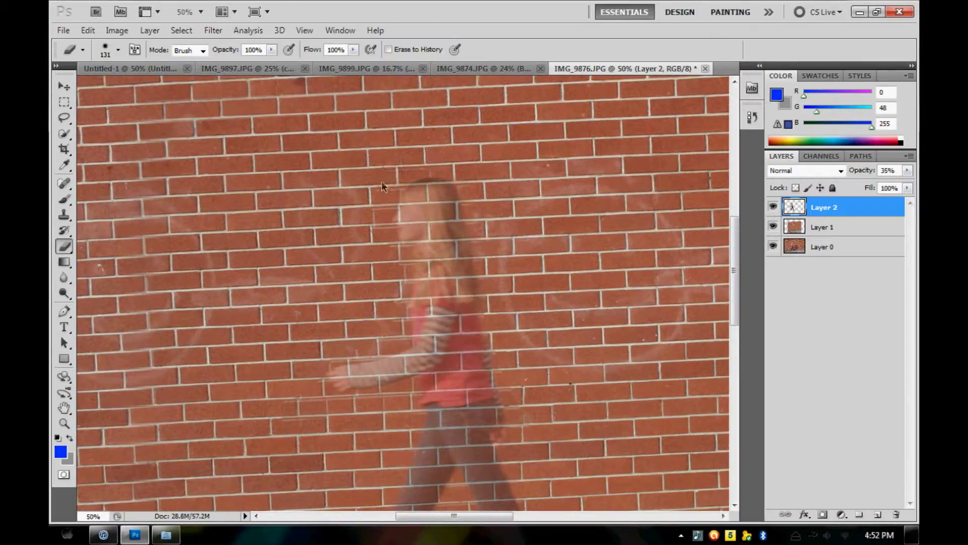
{"action": "left_click_drag", "start_coordinate": [907, 171], "coordinate": [902, 188]}
{"action": "left_click", "coordinate": [118, 49]}
{"action": "key", "text": "Return"}
{"action": "scroll", "coordinate": [525, 421], "scroll_direction": "down", "scroll_amount": 1}
{"action": "scroll", "coordinate": [535, 428], "scroll_direction": "down", "scroll_amount": 1}
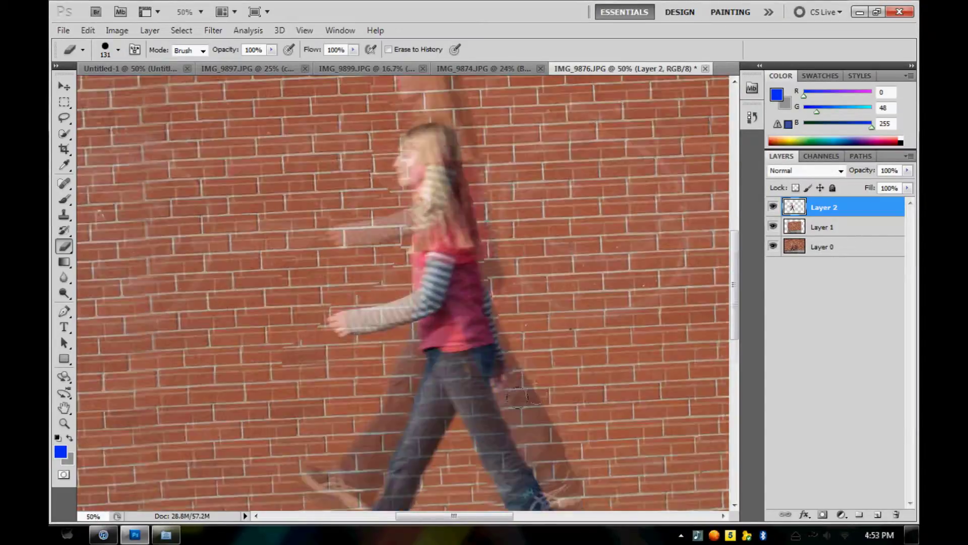
{"action": "scroll", "coordinate": [555, 438], "scroll_direction": "down", "scroll_amount": 1}
{"action": "scroll", "coordinate": [580, 456], "scroll_direction": "down", "scroll_amount": 1}
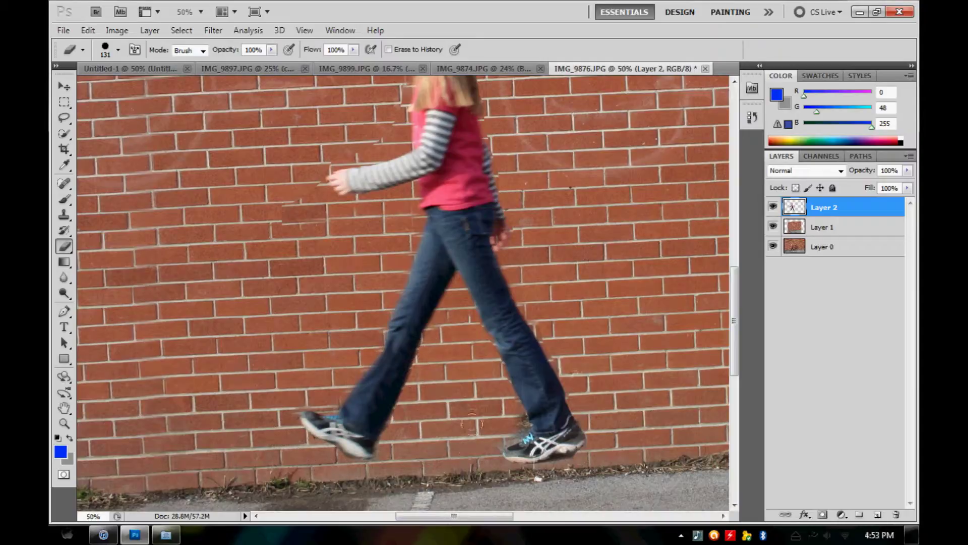
Finish cleanup with a 53 px eraser, set opacity back to 35%, and zoom out.
{"action": "left_click", "coordinate": [118, 49]}
{"action": "type", "text": "53"}
{"action": "key", "text": "Return"}
{"action": "scroll", "coordinate": [343, 232], "scroll_direction": "up", "scroll_amount": 5}
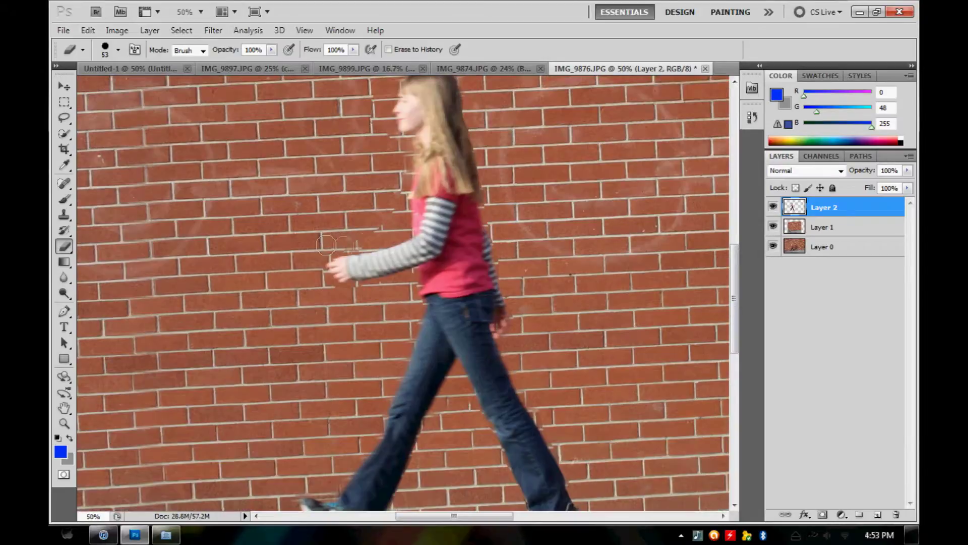
{"action": "left_click_drag", "start_coordinate": [850, 189], "coordinate": [863, 186]}
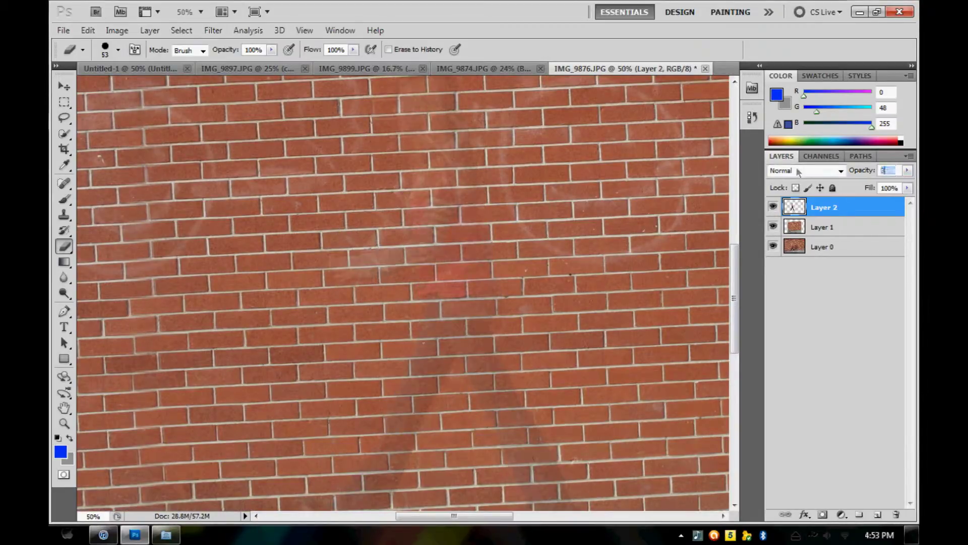
{"action": "left_click_drag", "start_coordinate": [184, 12], "coordinate": [200, 19]}
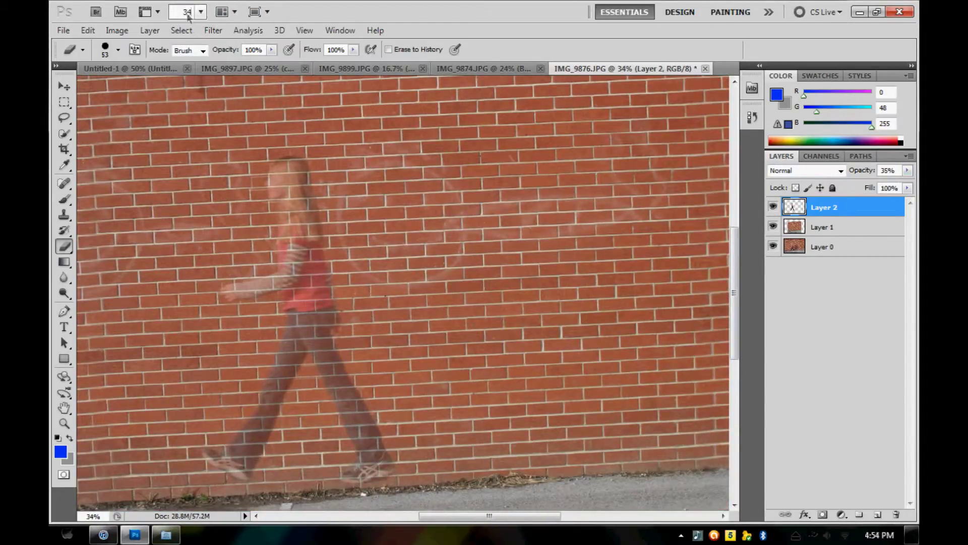
{"action": "type", "text": "24"}
{"action": "key", "text": "Return"}
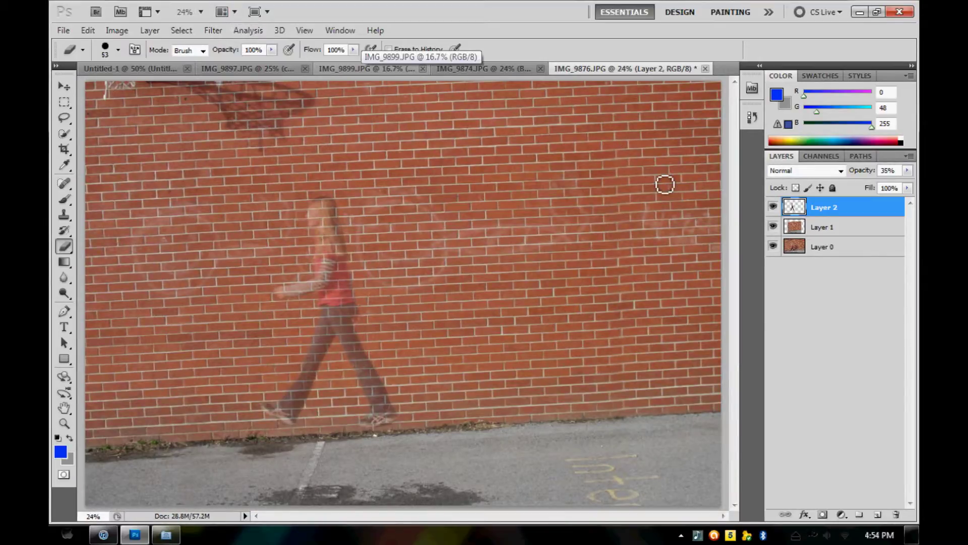
{"action": "left_click", "coordinate": [63, 30]}
Save a JPEG copy as IMG_9876.jpg in the photoshopped folder, accepting default JPEG options.
{"action": "left_click", "coordinate": [80, 222]}
{"action": "left_click", "coordinate": [515, 301]}
{"action": "left_click", "coordinate": [504, 376]}
{"action": "left_click", "coordinate": [304, 179]}
{"action": "double_click", "coordinate": [512, 129]}
{"action": "double_click", "coordinate": [376, 216]}
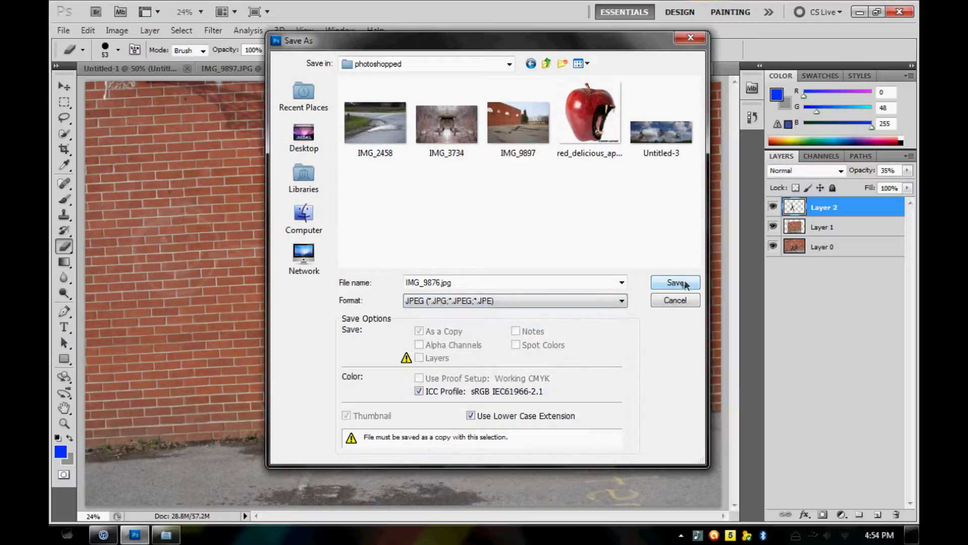
{"action": "left_click", "coordinate": [681, 283]}
{"action": "left_click", "coordinate": [568, 134]}
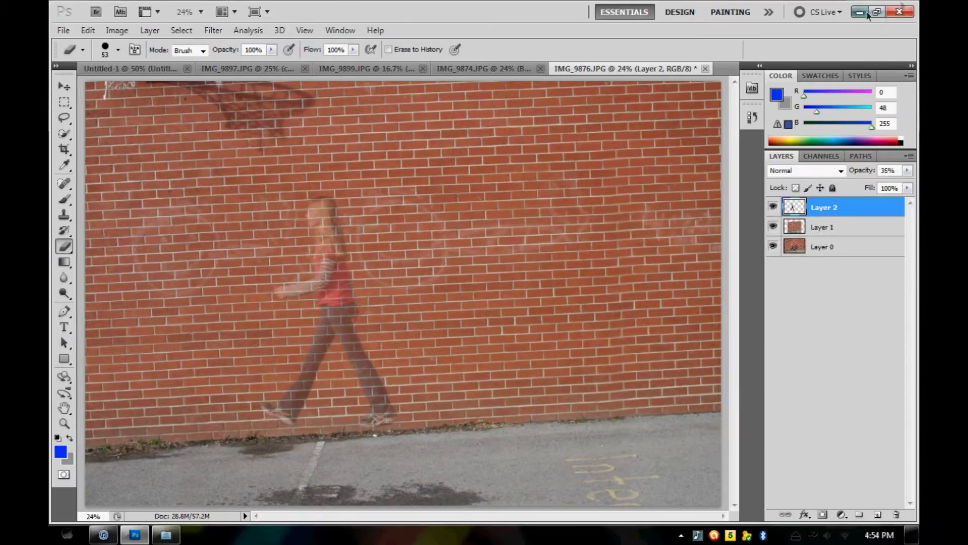